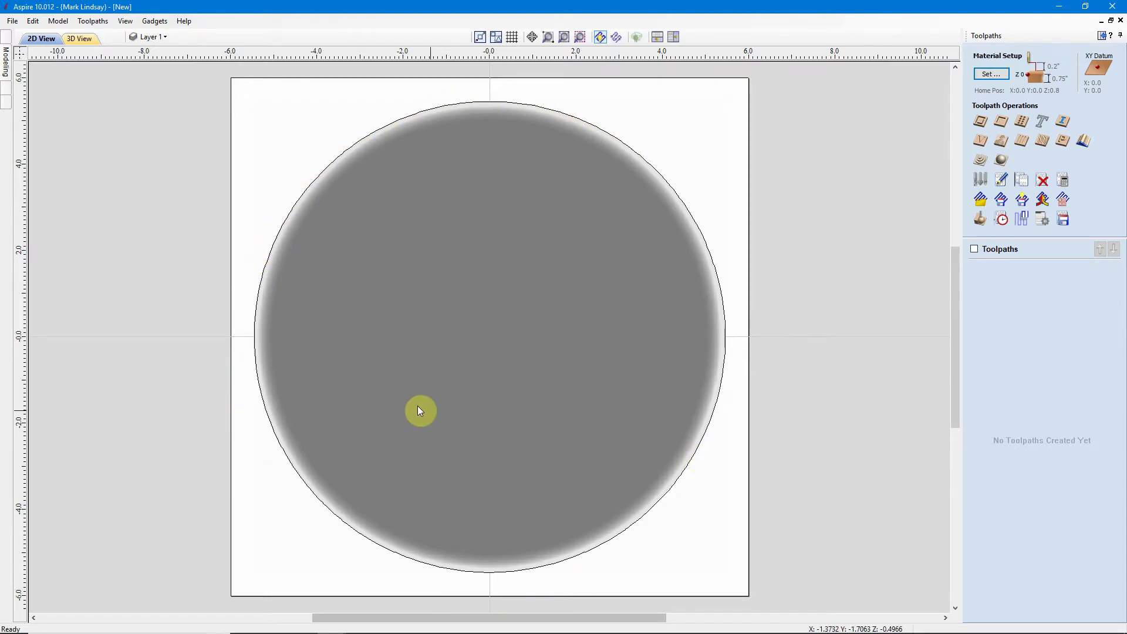
# Create and calculate a '3D Finish' toolpath limited to the selected dish circle.
pyautogui.click(499, 307)
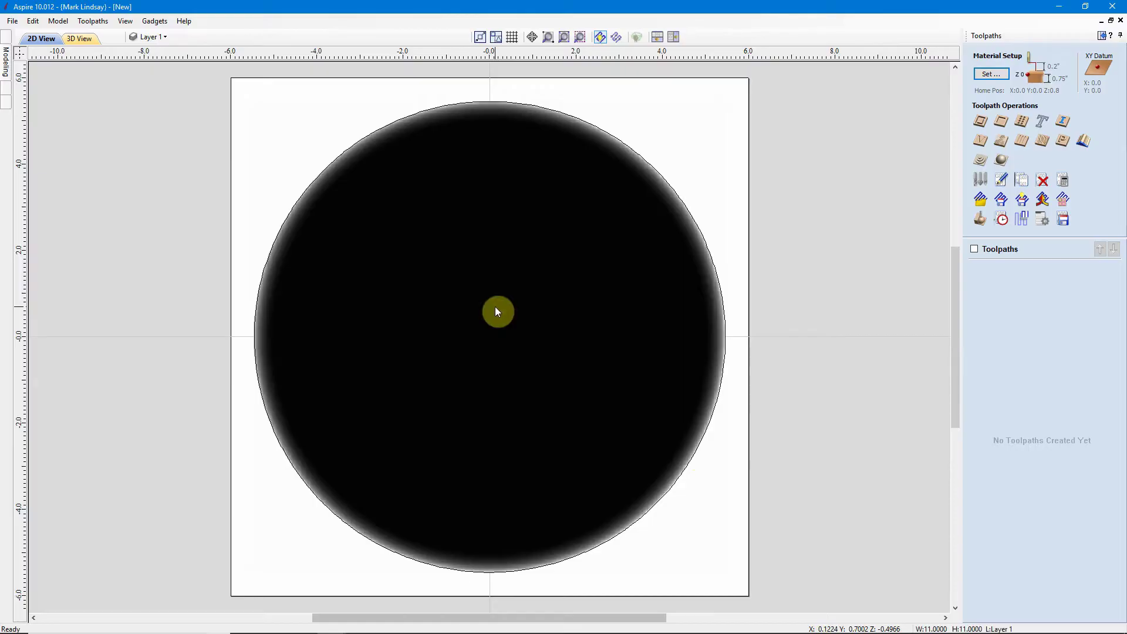
pyautogui.click(715, 269)
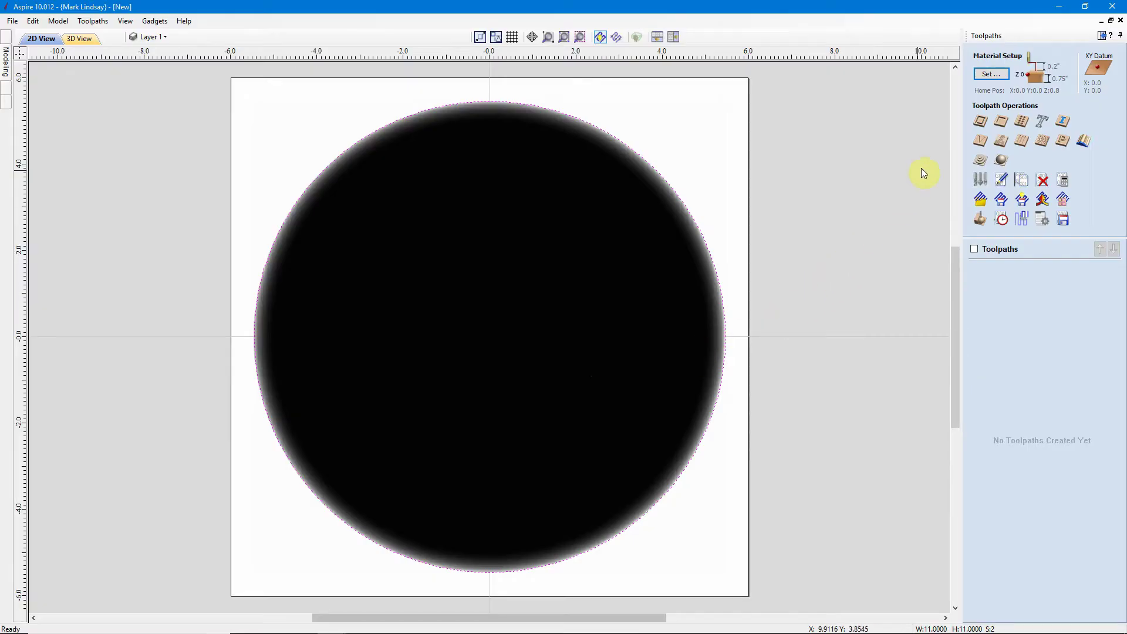
pyautogui.click(1001, 162)
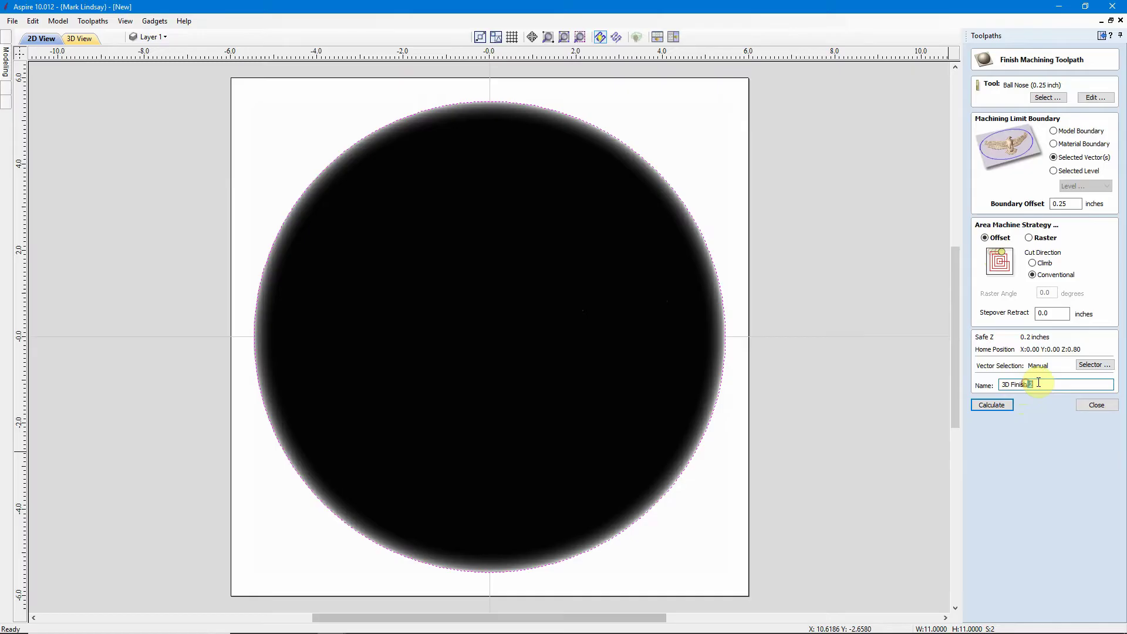
pyautogui.moveTo(1028, 384); pyautogui.dragTo(1051, 383)
pyautogui.press('BackSpace')
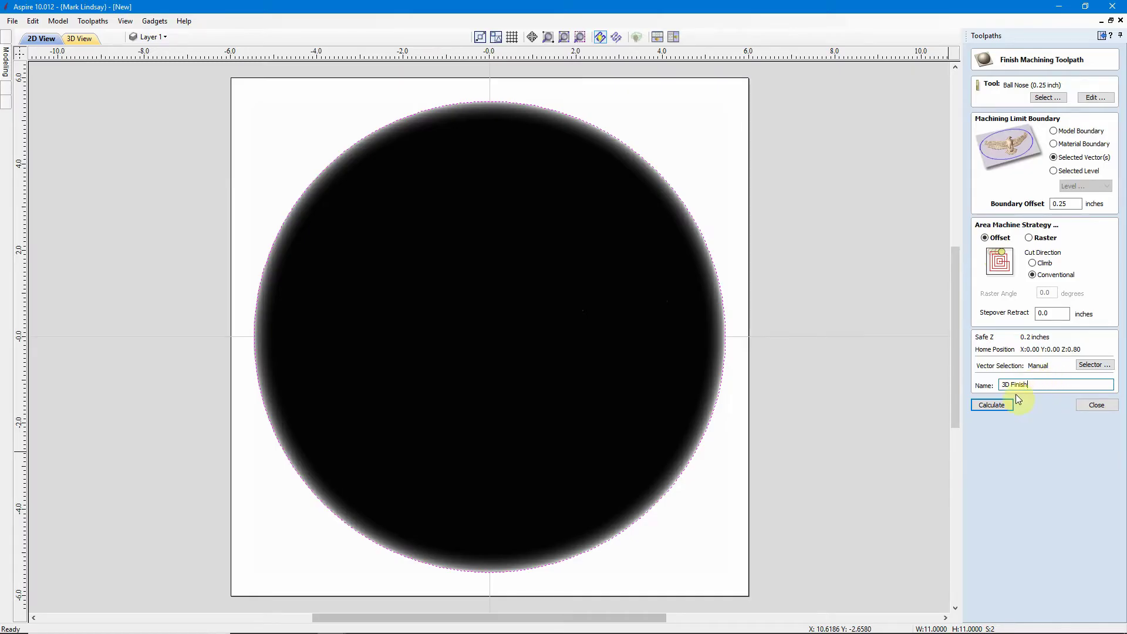
pyautogui.click(992, 407)
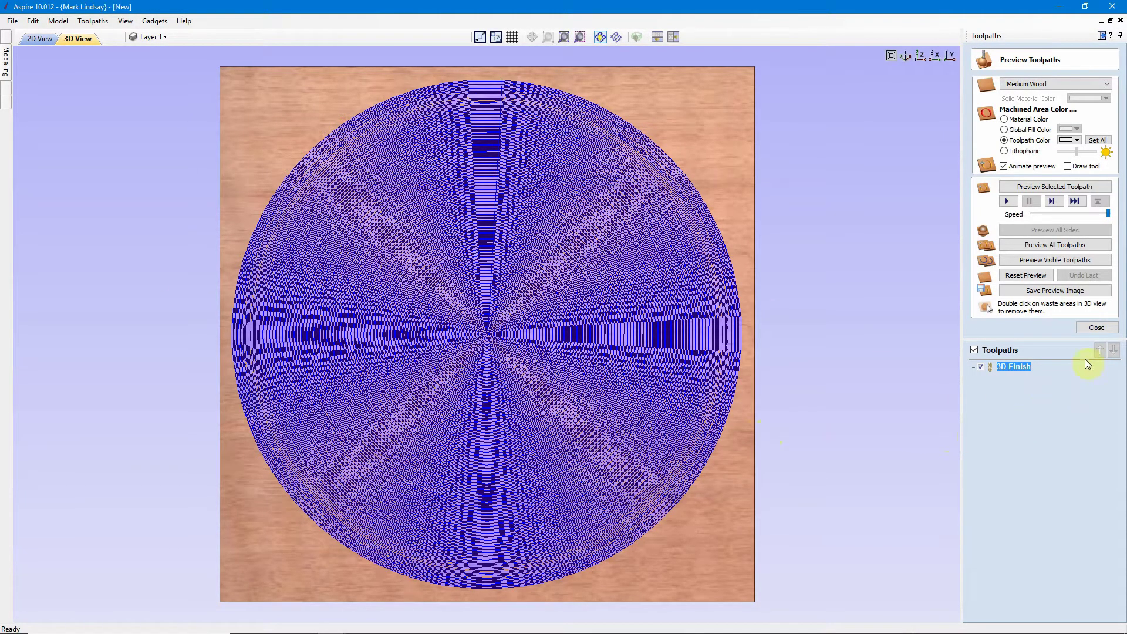
# Preview the 3D Finish toolpath, then tilt the board to see the carved dish.
pyautogui.click(1046, 186)
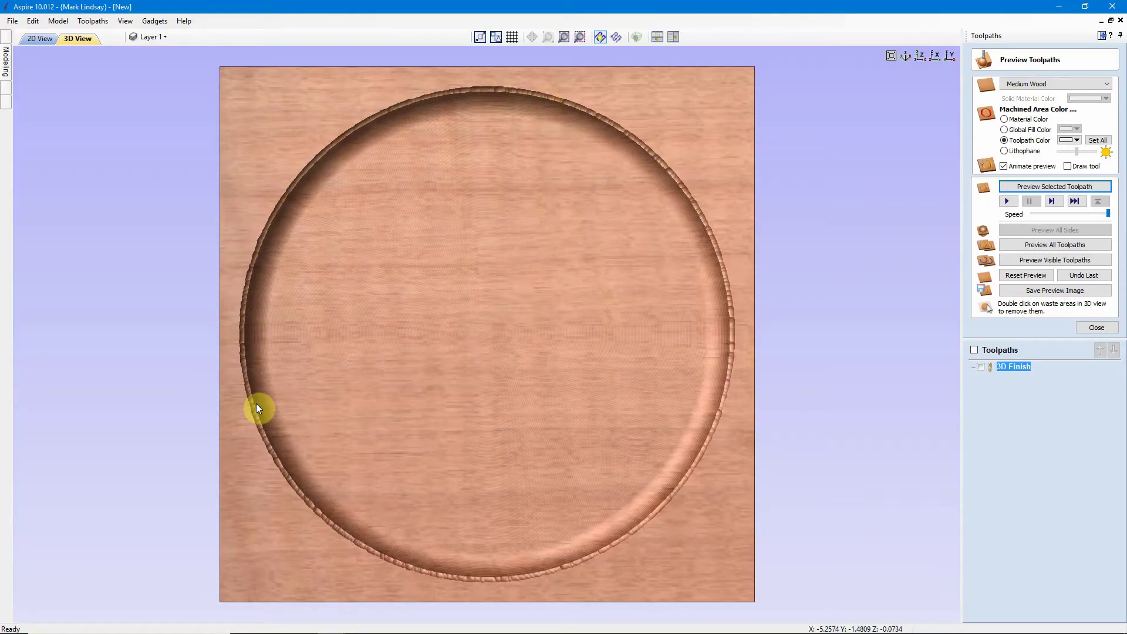
pyautogui.moveTo(499, 367); pyautogui.dragTo(505, 380)
pyautogui.moveTo(509, 326); pyautogui.dragTo(546, 218)
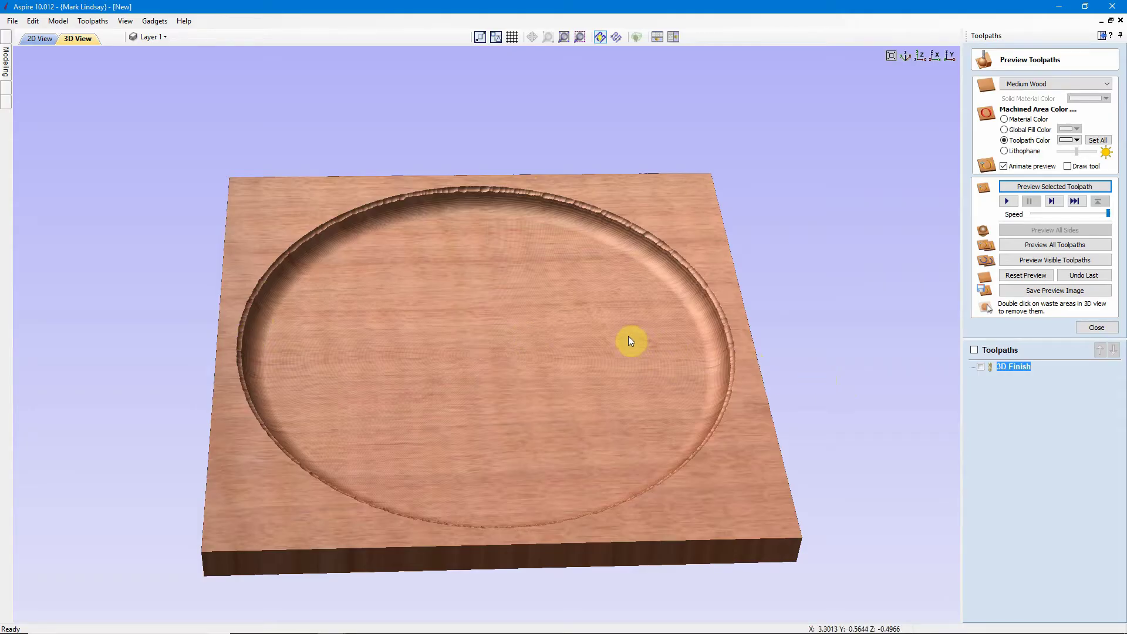
# Reset and close the toolpath preview, then zoom, pan and orbit to inspect the dish rim.
pyautogui.click(1021, 276)
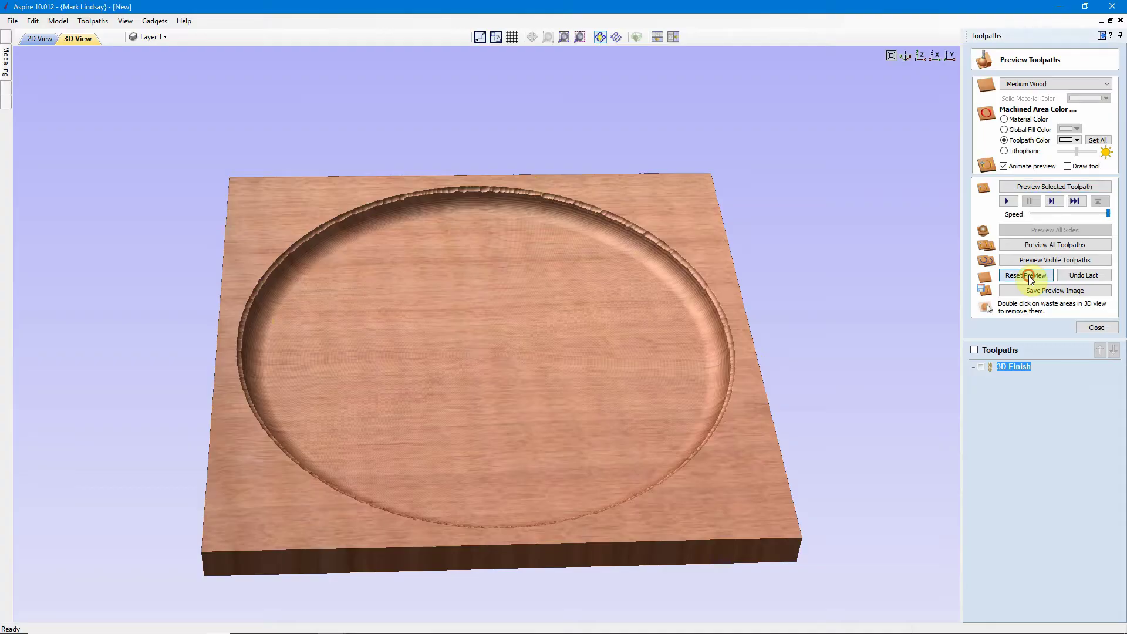
pyautogui.click(1095, 328)
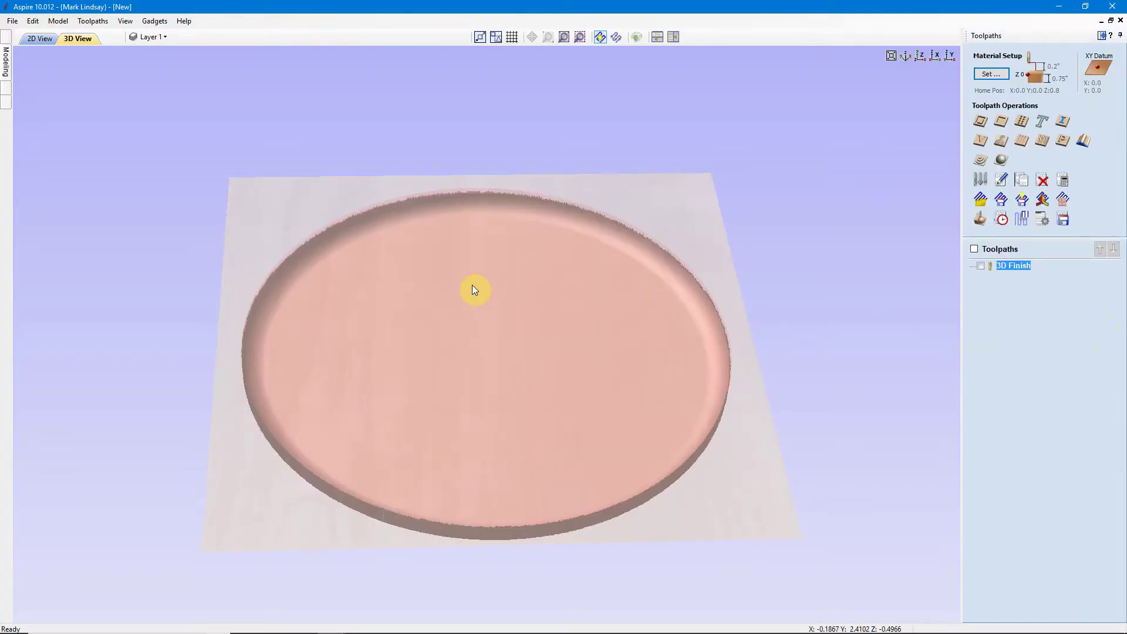
pyautogui.scroll(2, 481, 269)
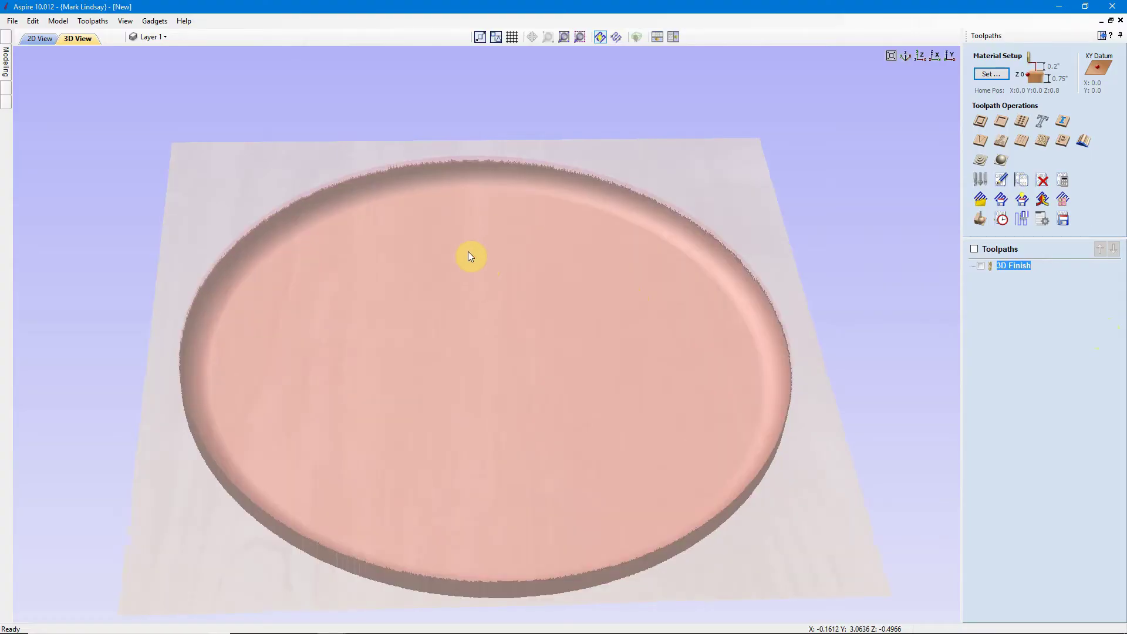
pyautogui.moveTo(468, 246); pyautogui.dragTo(472, 306, button='middle')
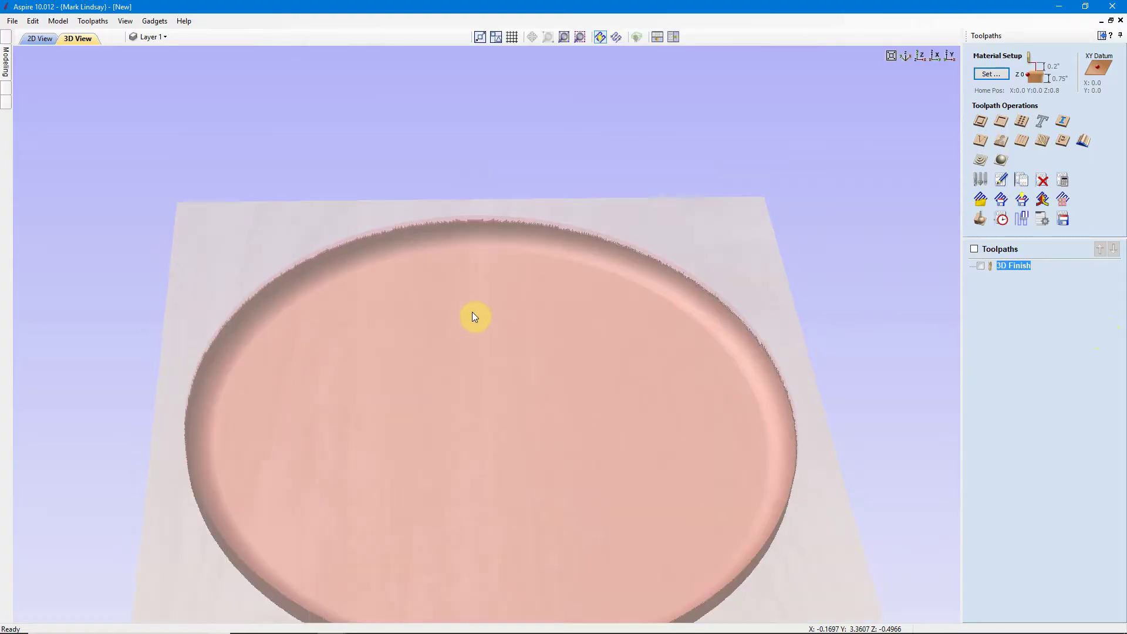
pyautogui.scroll(2, 472, 294)
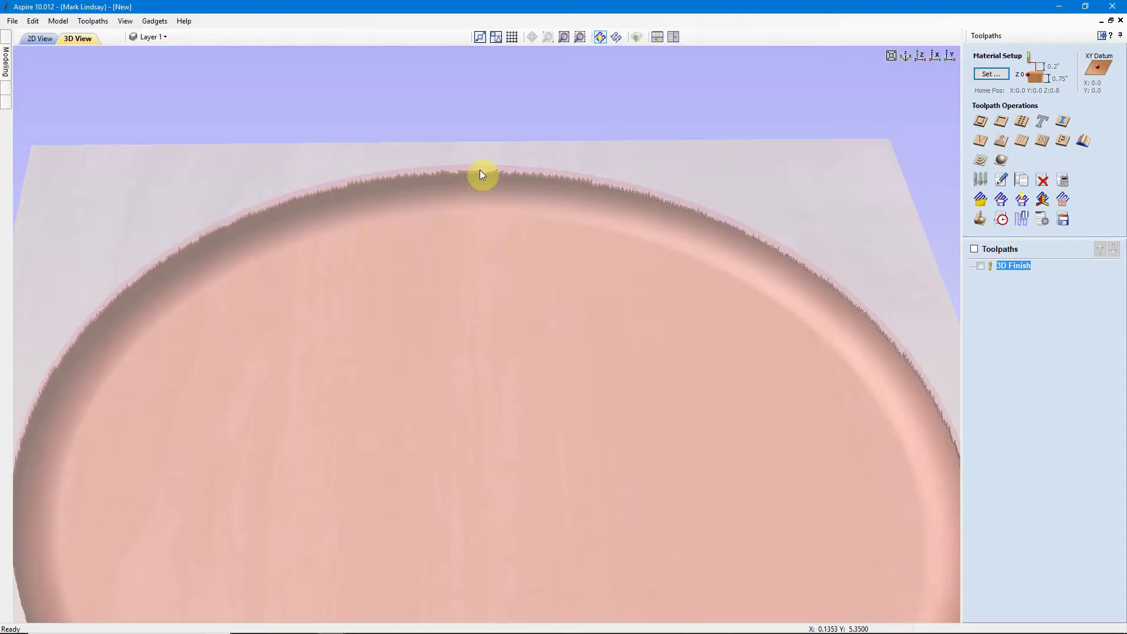
pyautogui.scroll(1, 480, 169)
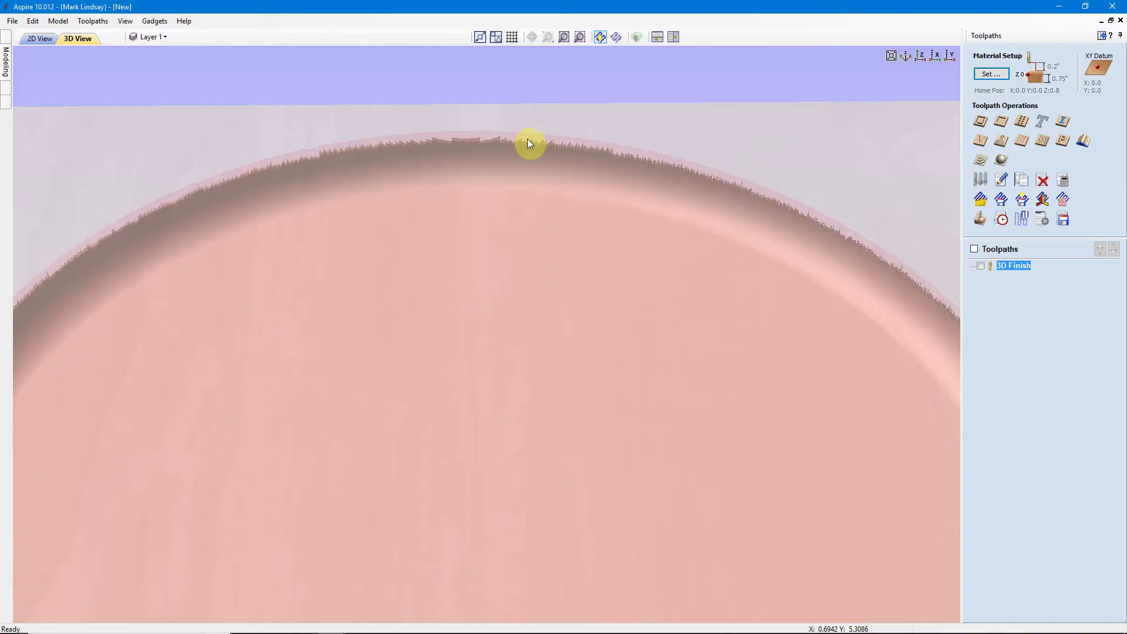
pyautogui.scroll(-3, 527, 140)
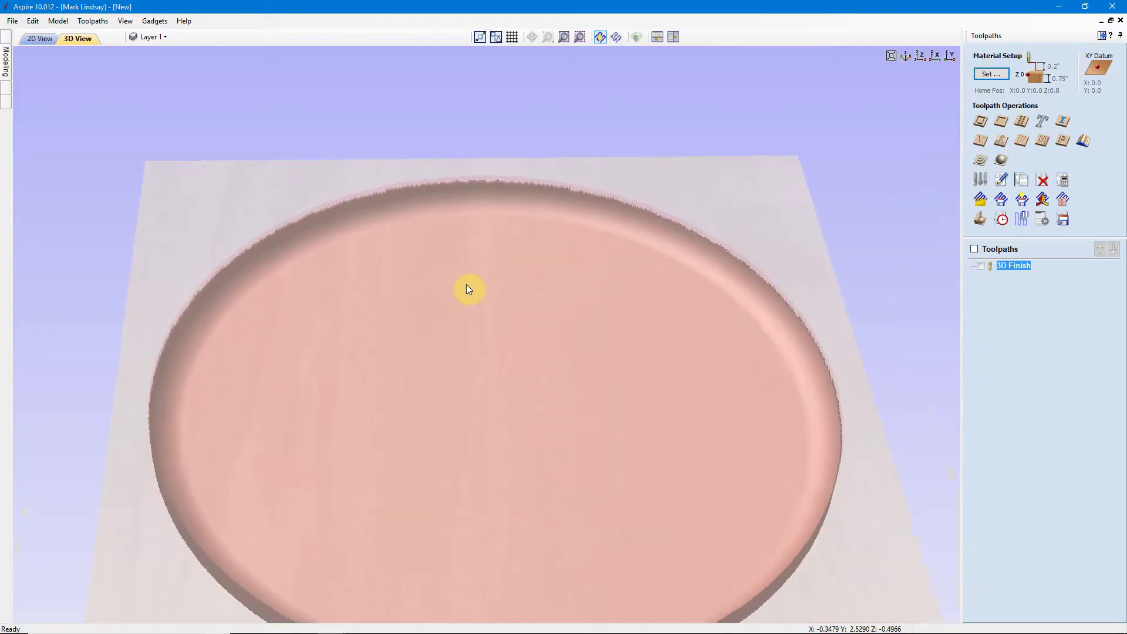
pyautogui.moveTo(467, 274); pyautogui.dragTo(439, 261)
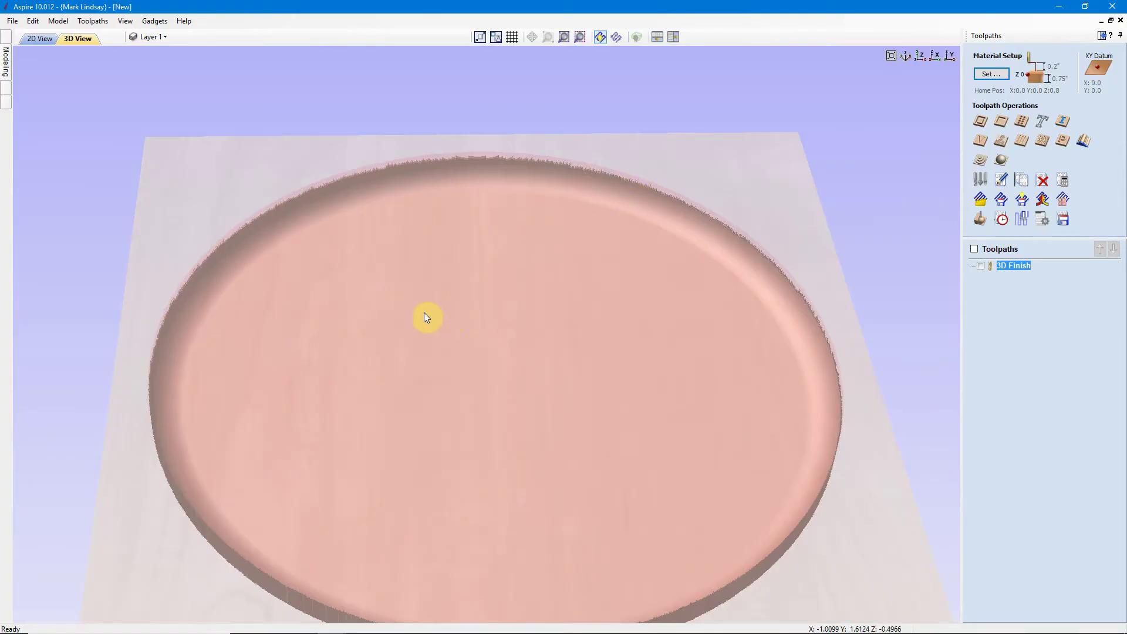
# Switch to the second Aspire window and start a new blank job.
pyautogui.scroll(-2, 422, 302)
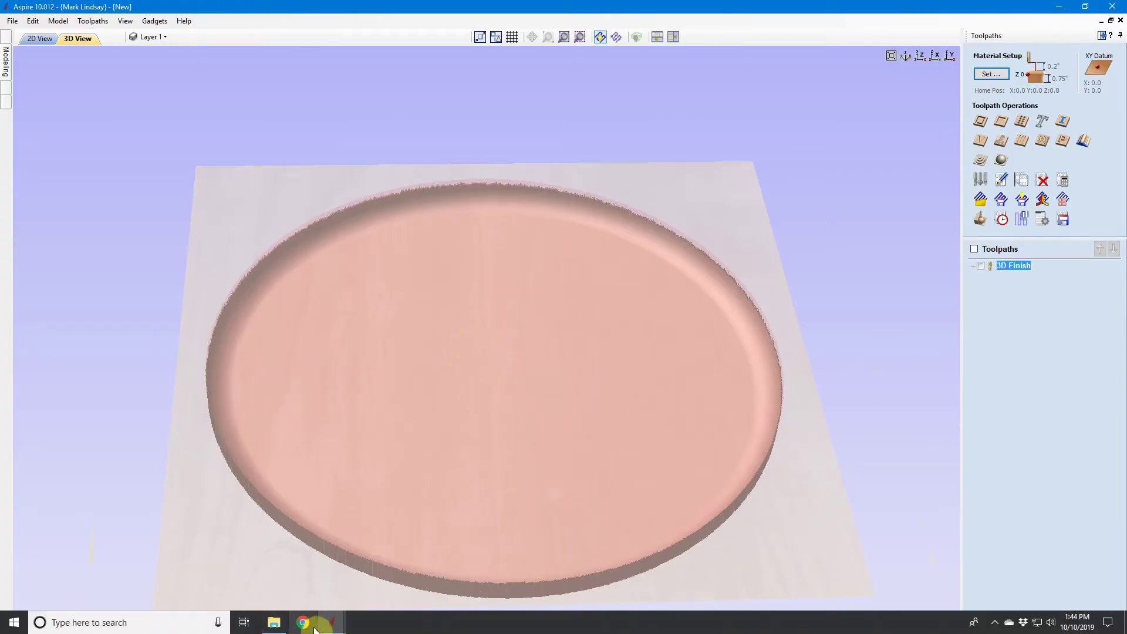
pyautogui.moveTo(331, 622)
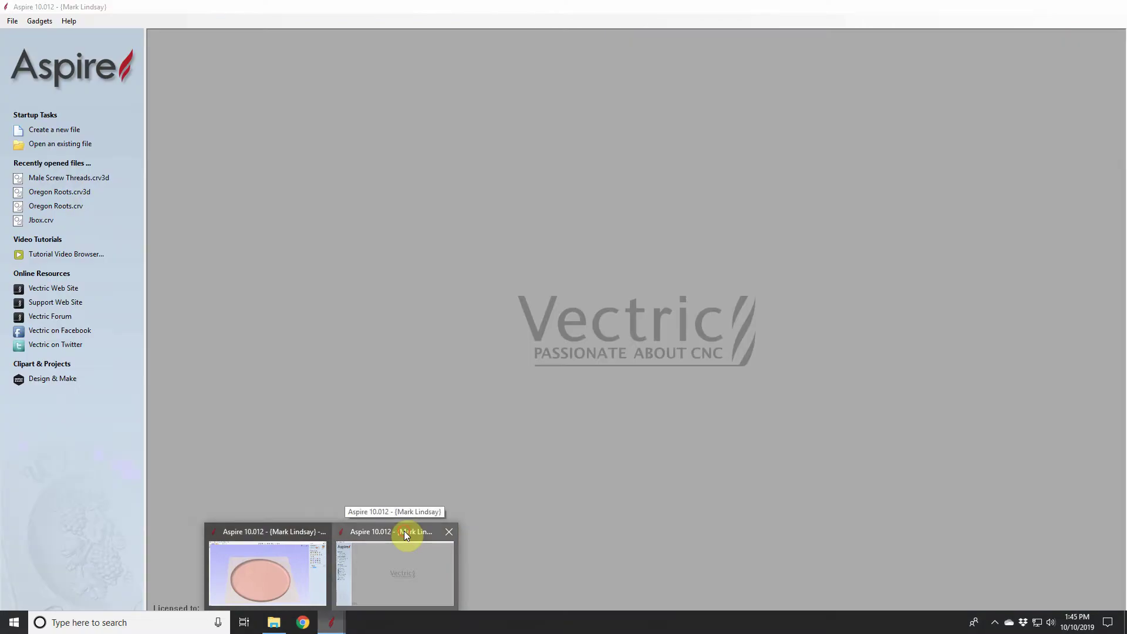
pyautogui.click(404, 530)
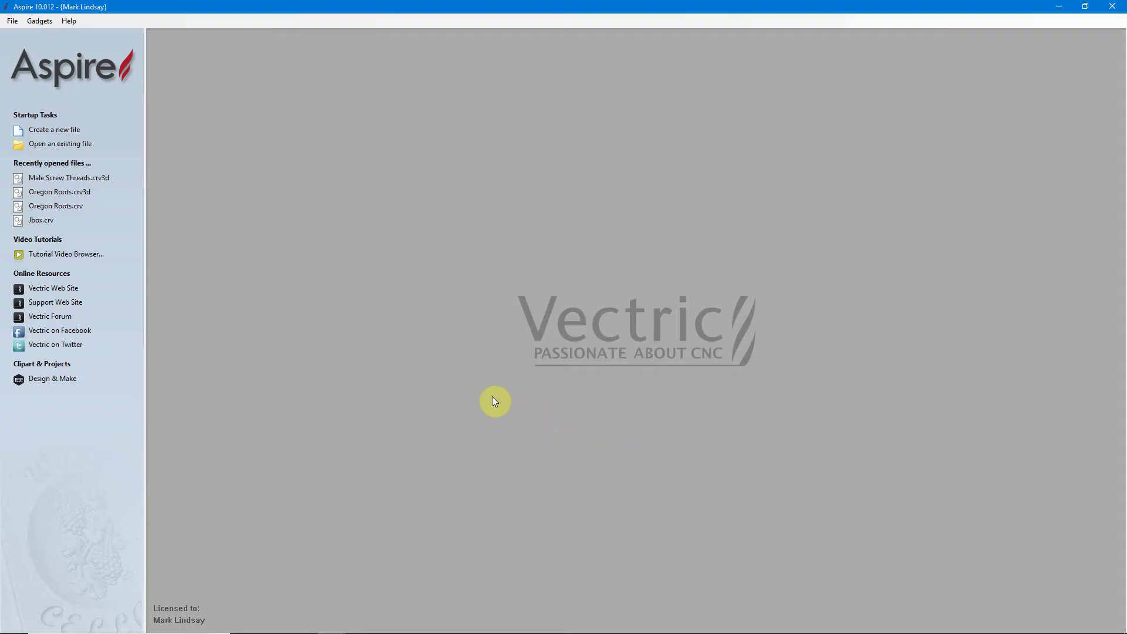
pyautogui.click(52, 130)
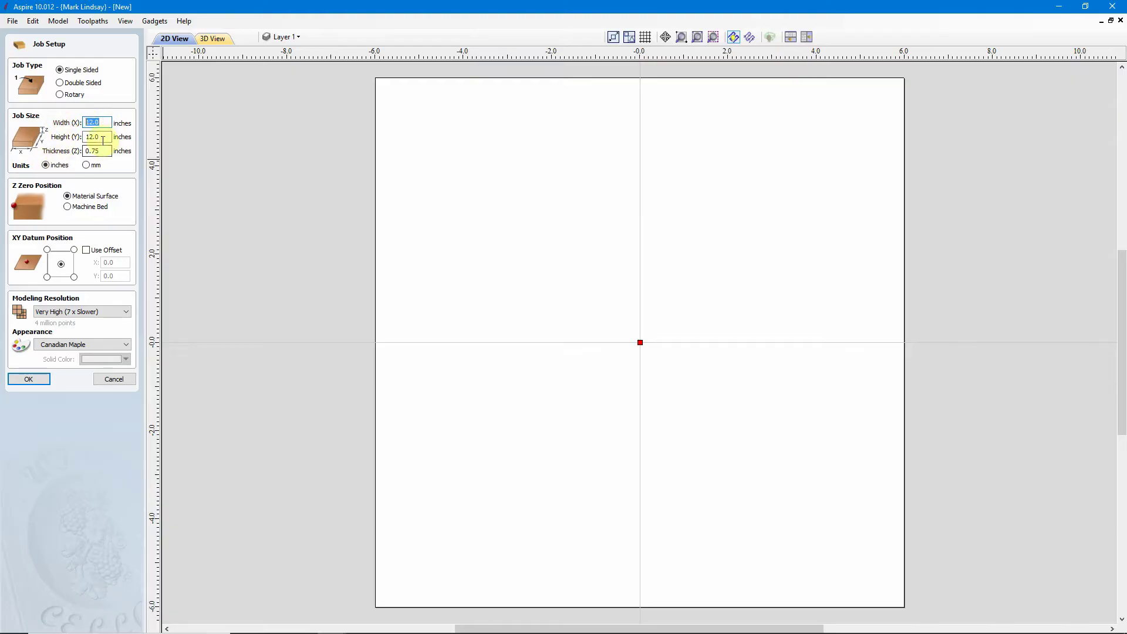
# Confirm the job as 12 × 12 inches, 0.75 inch thick, zeroed at the material surface.
pyautogui.click(104, 137)
pyautogui.moveTo(103, 137); pyautogui.dragTo(57, 139)
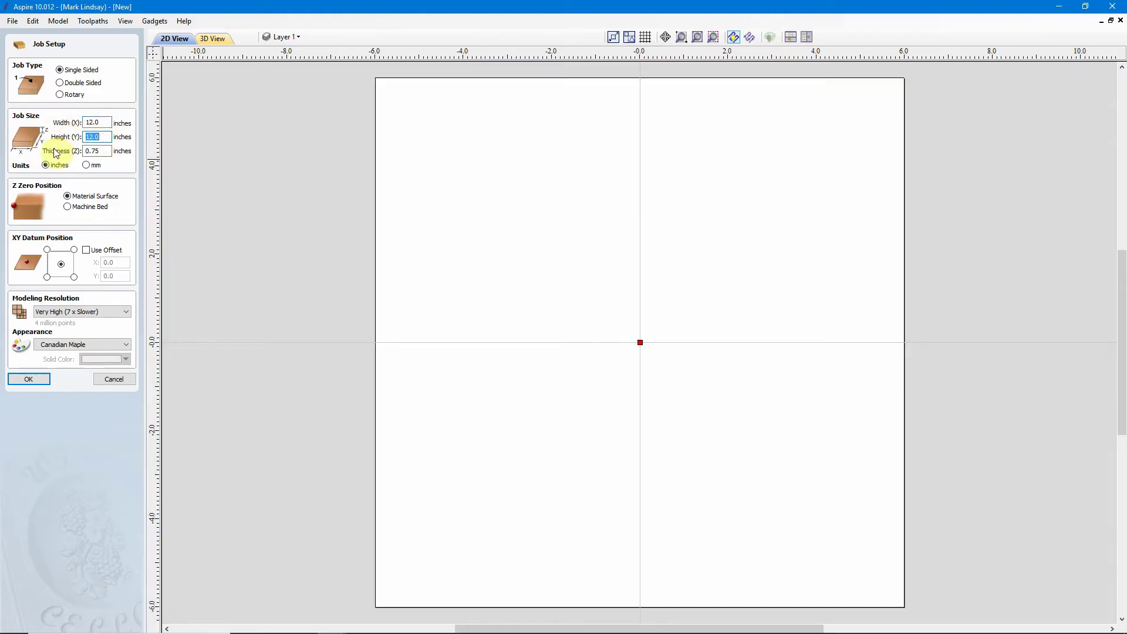
pyautogui.click(106, 152)
pyautogui.moveTo(106, 152); pyautogui.dragTo(68, 160)
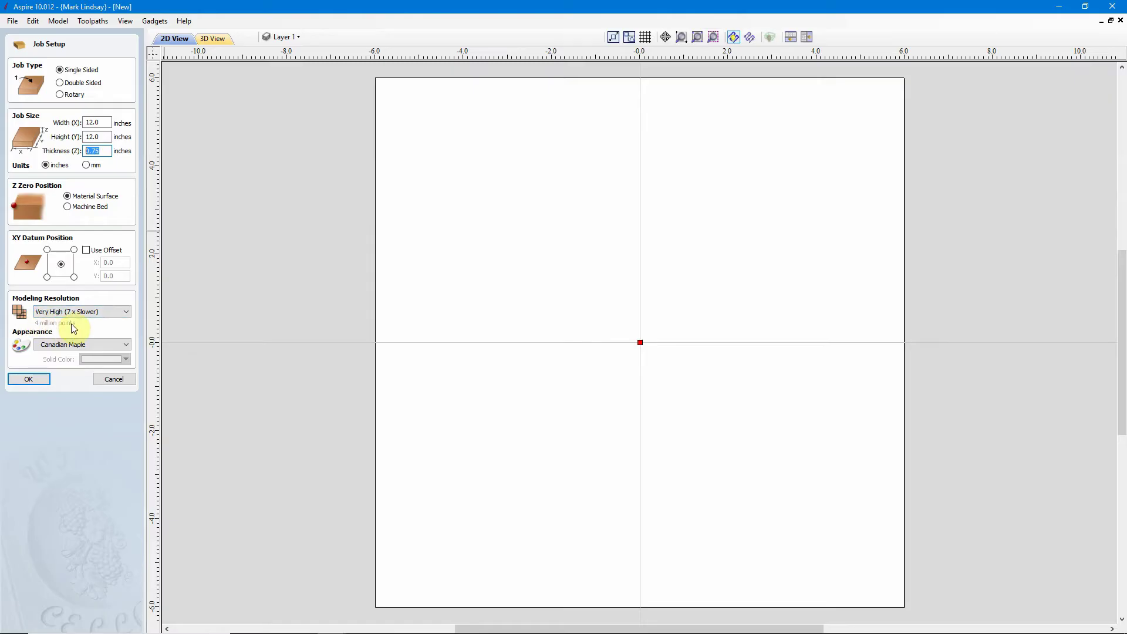
pyautogui.click(30, 382)
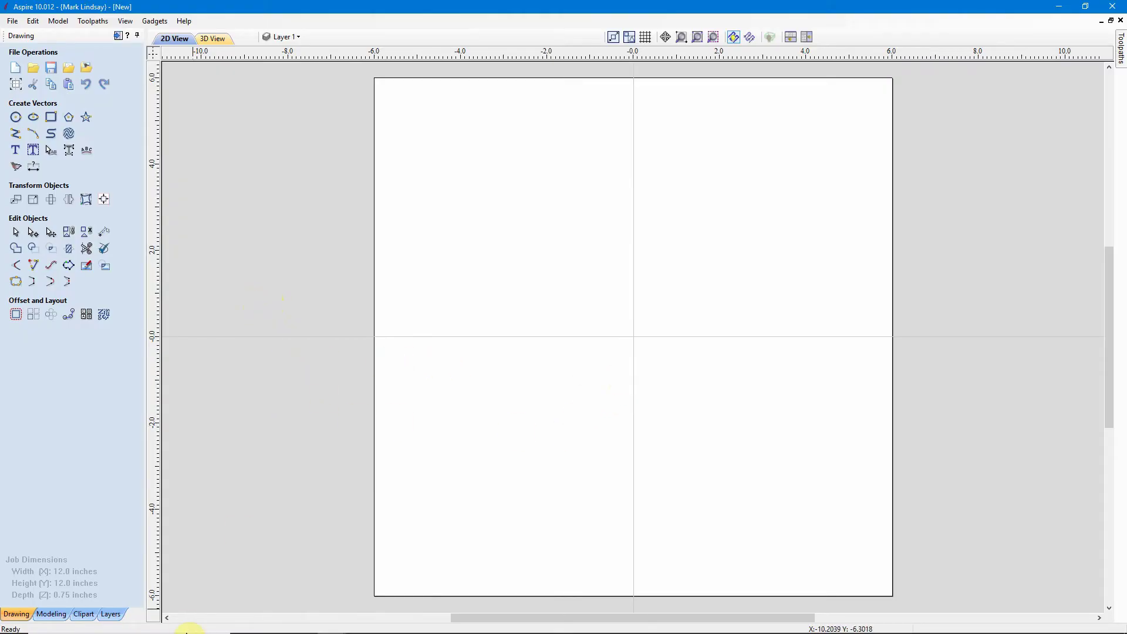
# Place the Flat_Round_Circle dish from the Domes clipart at the board centre.
pyautogui.click(85, 617)
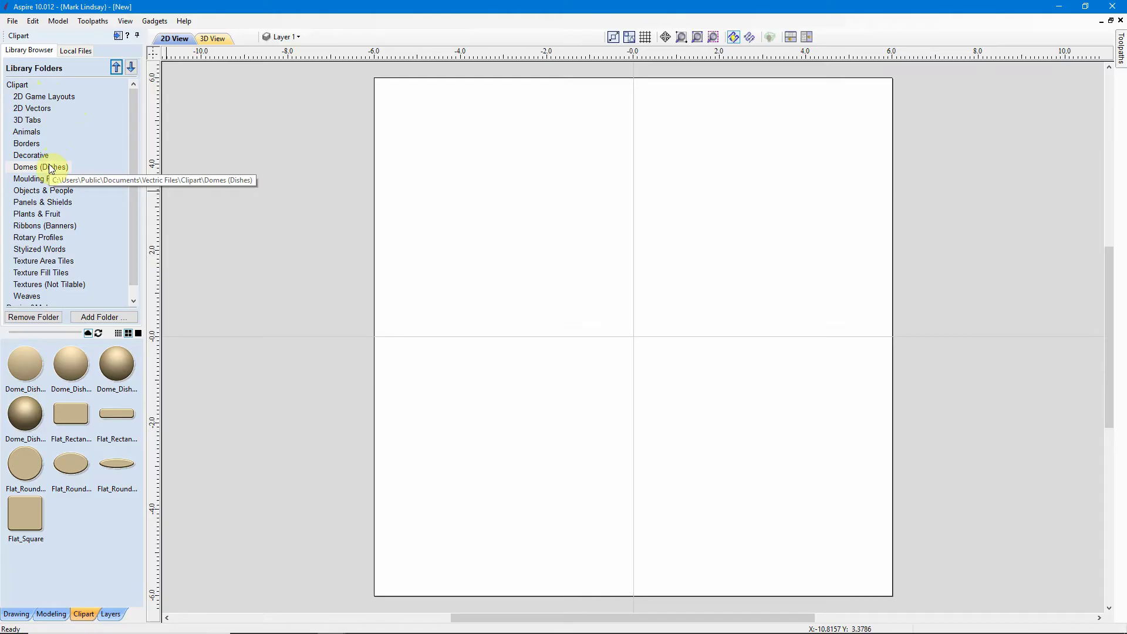
pyautogui.click(26, 469)
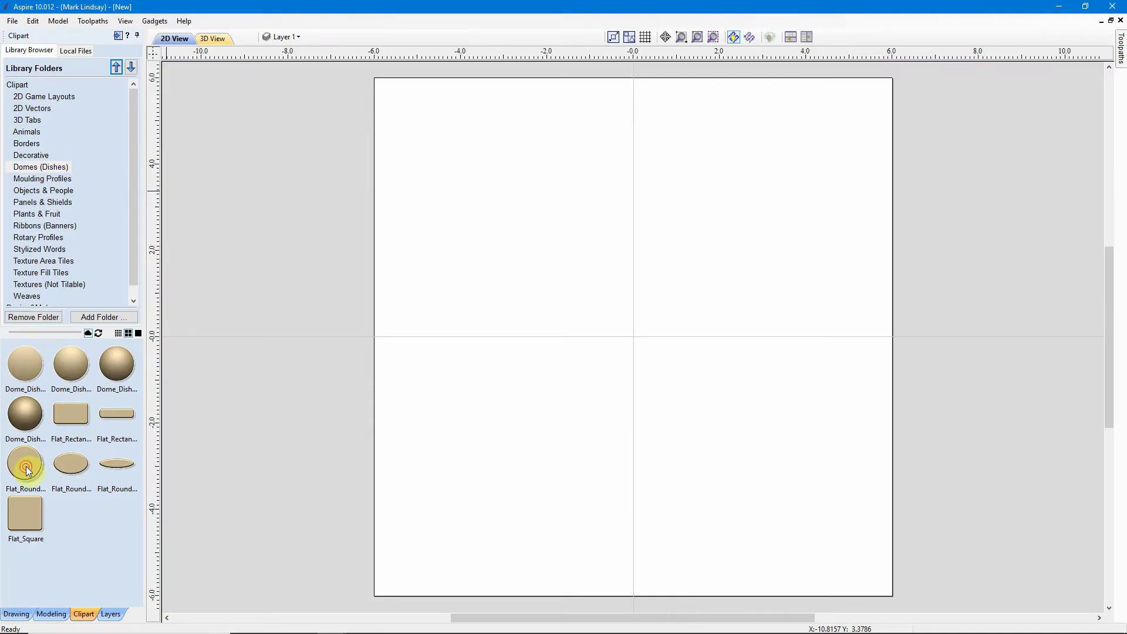
pyautogui.doubleClick(26, 469)
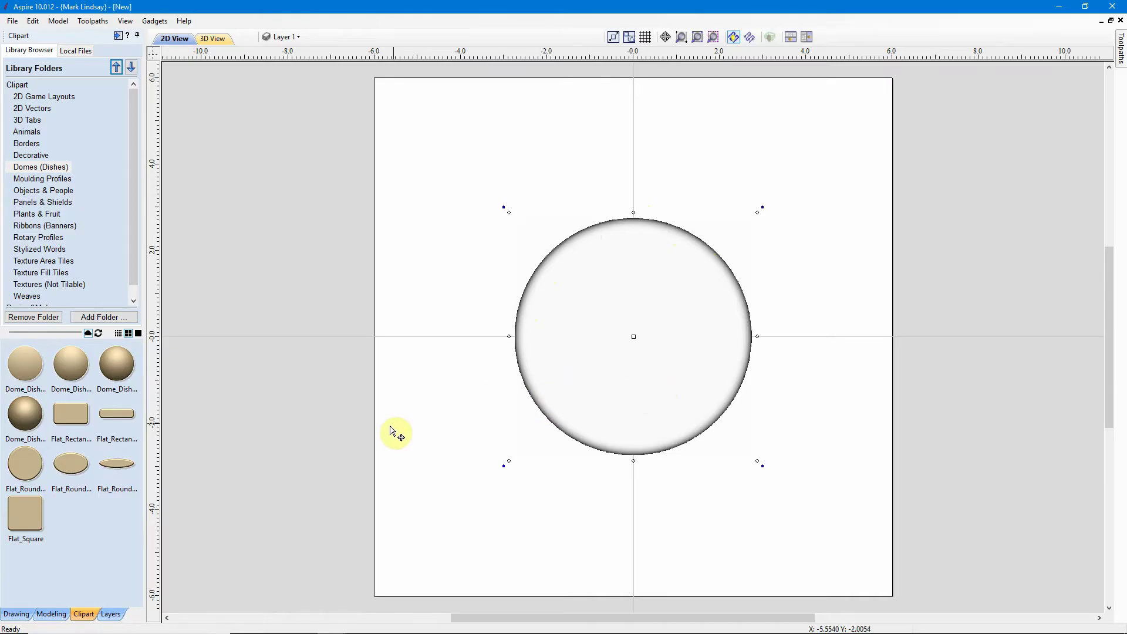
# Resize the dish to 11 × 11 inches with width and height linked.
pyautogui.click(47, 616)
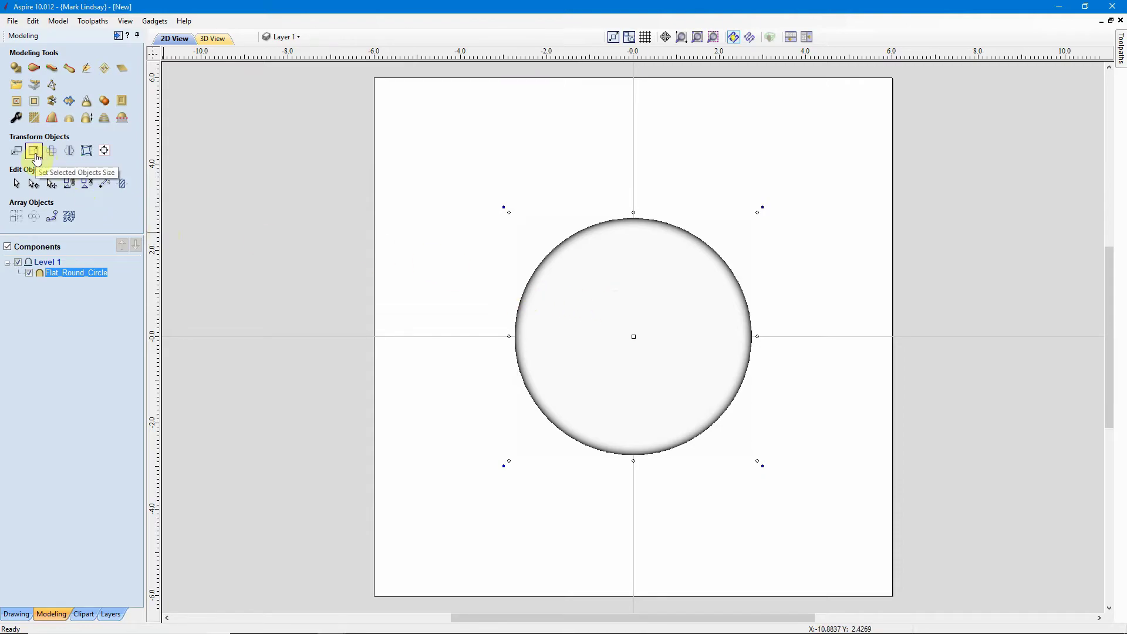
pyautogui.click(35, 154)
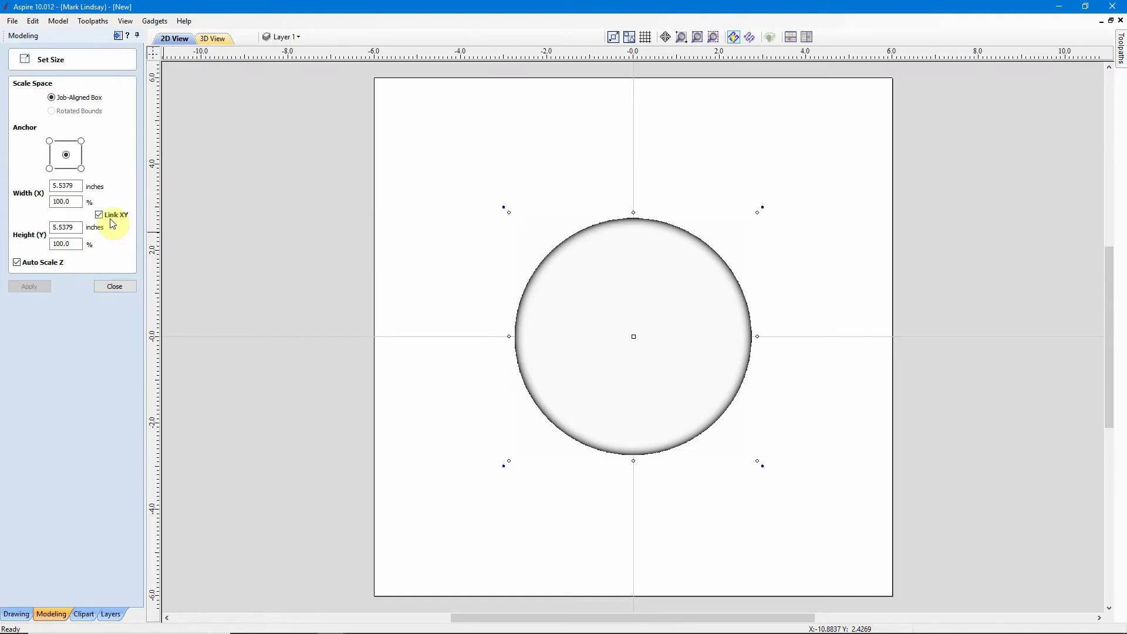
pyautogui.moveTo(81, 186); pyautogui.dragTo(23, 184)
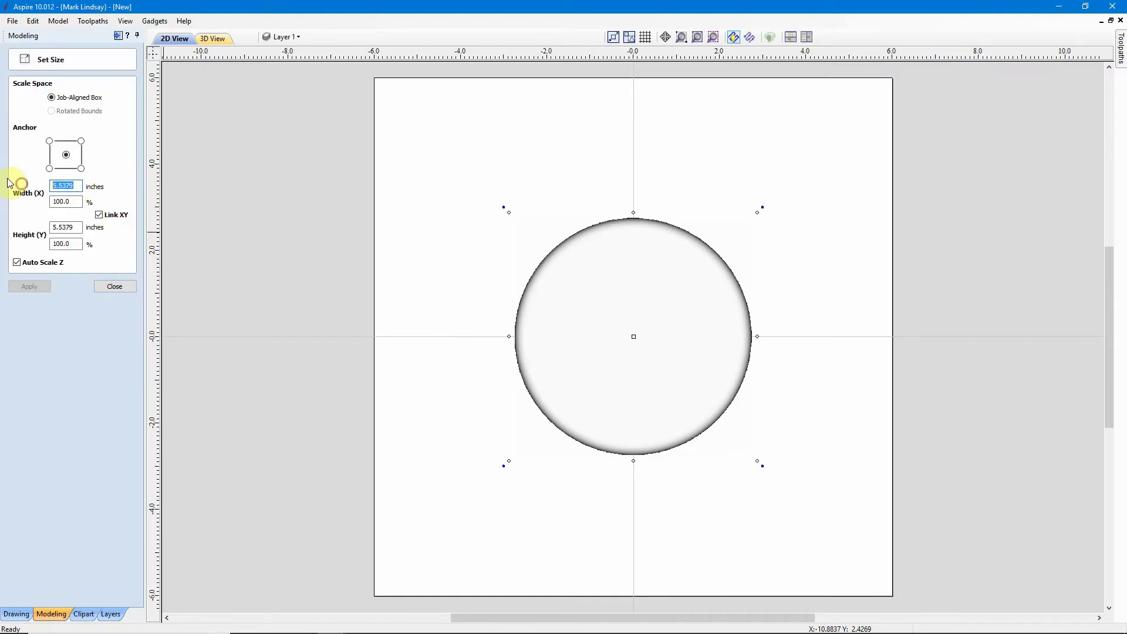
pyautogui.write('11')
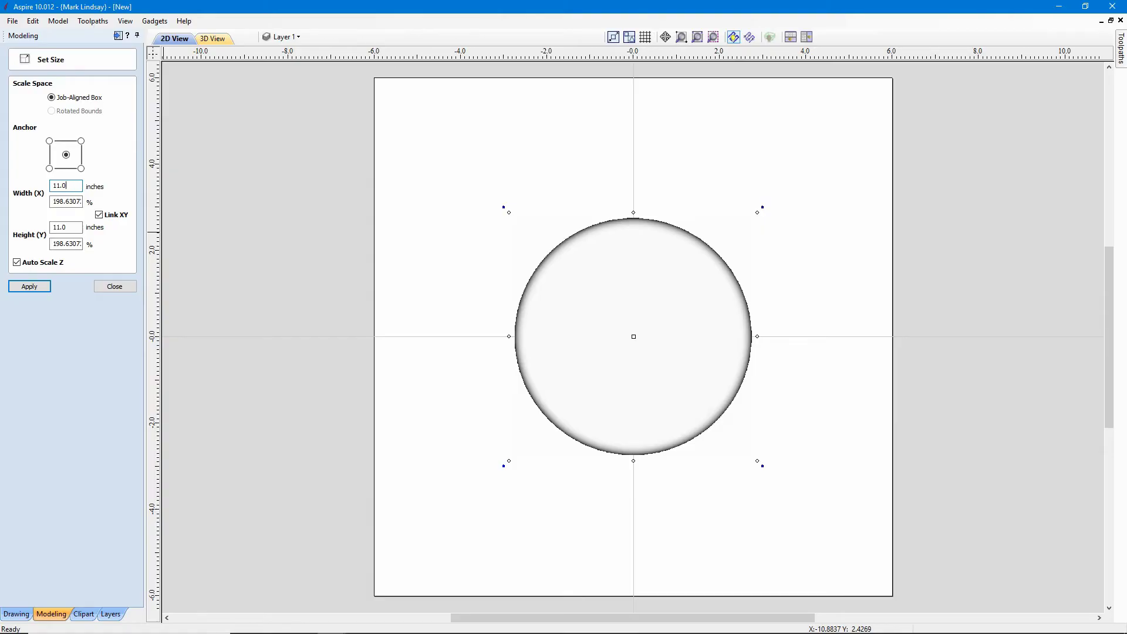
pyautogui.click(32, 289)
pyautogui.click(33, 289)
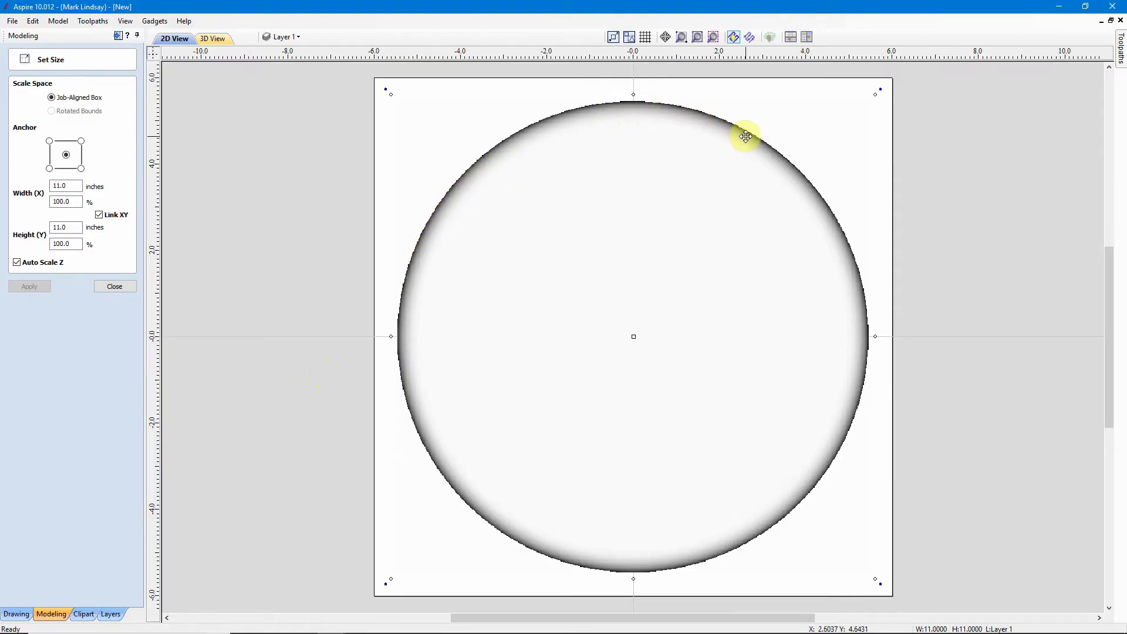
# Set the Flat_Round_Circle component's combine mode to Subtract.
pyautogui.click(114, 287)
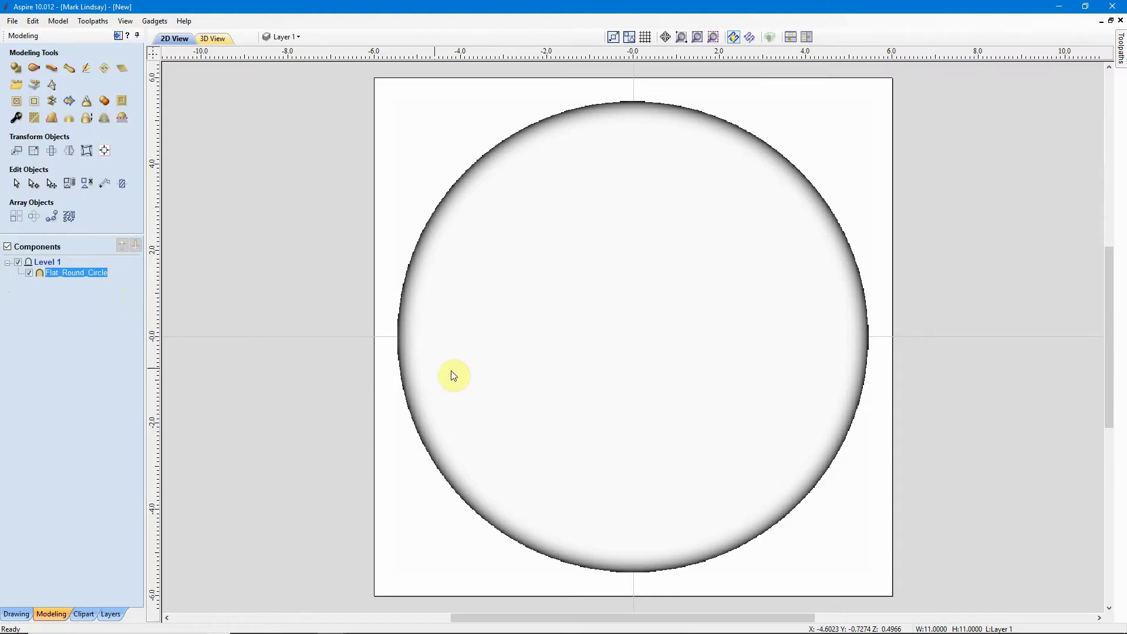
pyautogui.moveTo(71, 274)
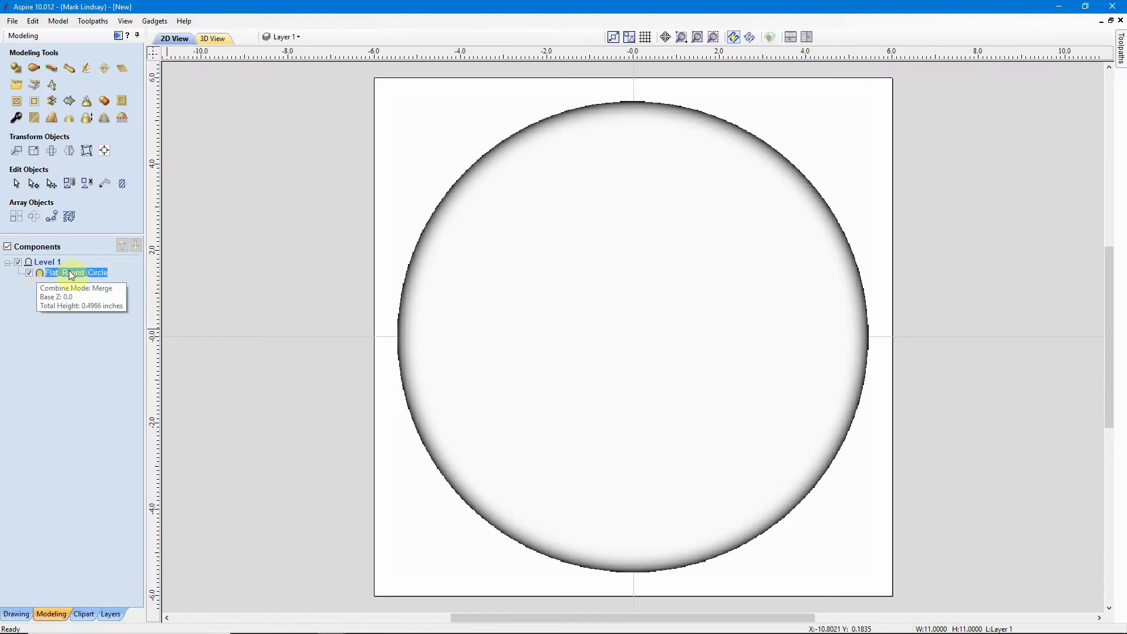
pyautogui.rightClick(70, 276)
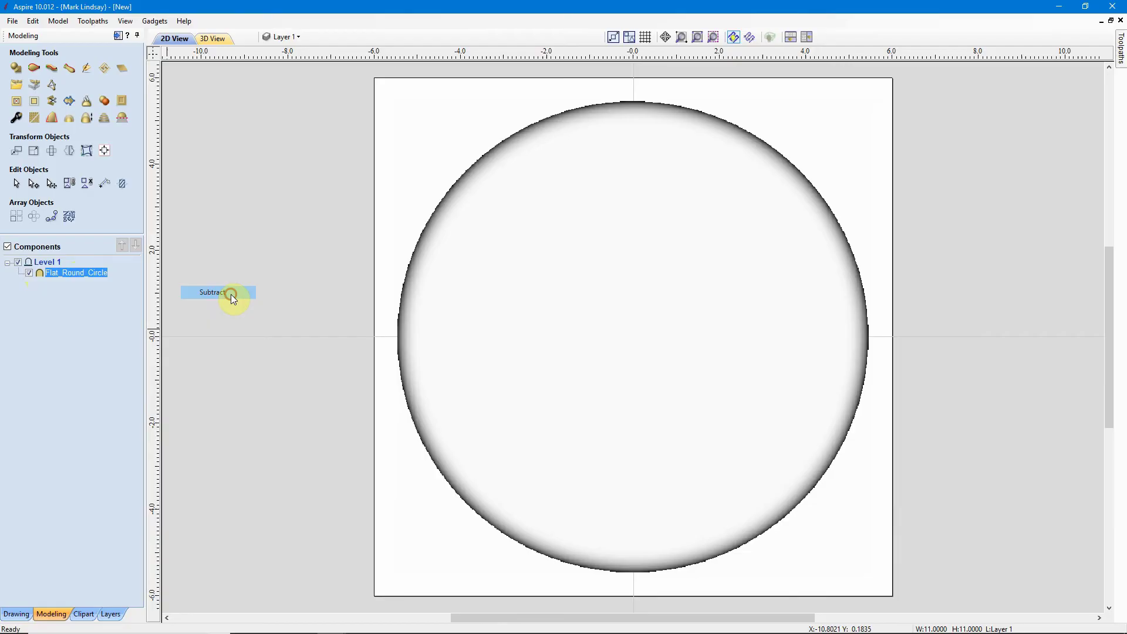
pyautogui.click(230, 294)
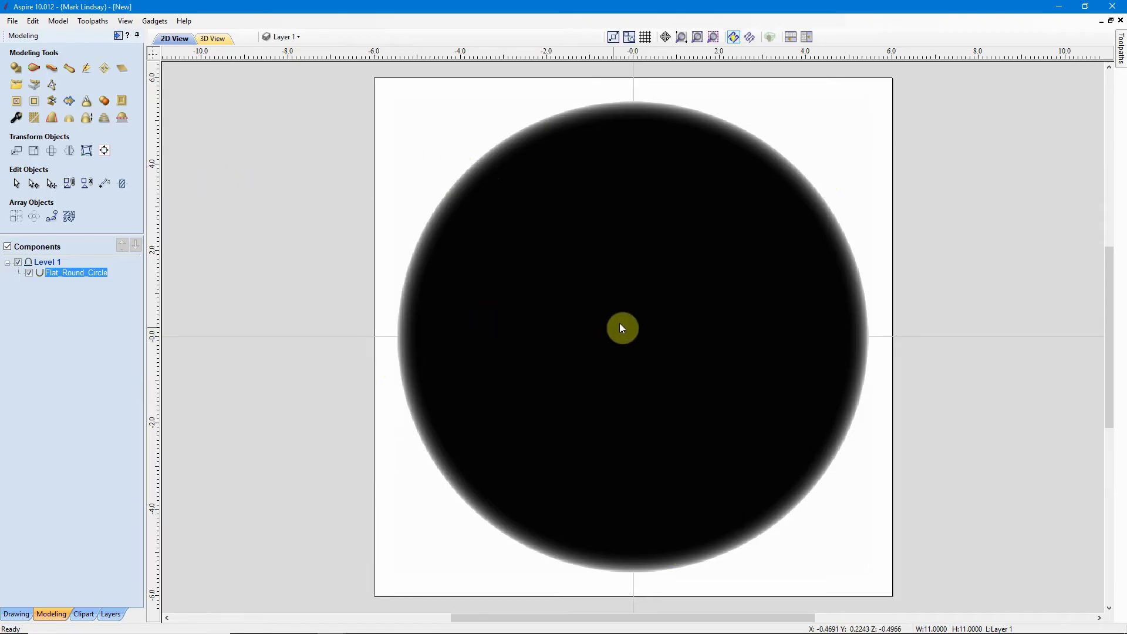
# Create a boundary vector from the selected Flat_Round_Circle component.
pyautogui.click(70, 104)
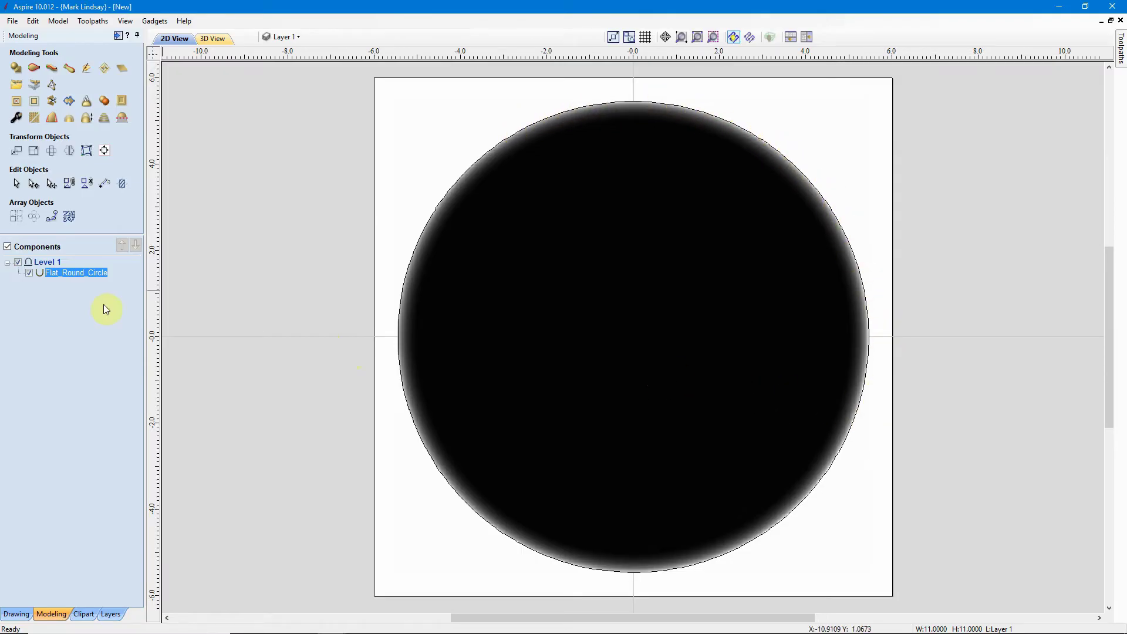
# Orbit and zoom the 3D view to inspect the recessed dish's jagged rim, then show Drawing tools.
pyautogui.click(212, 39)
pyautogui.moveTo(602, 494); pyautogui.dragTo(598, 466)
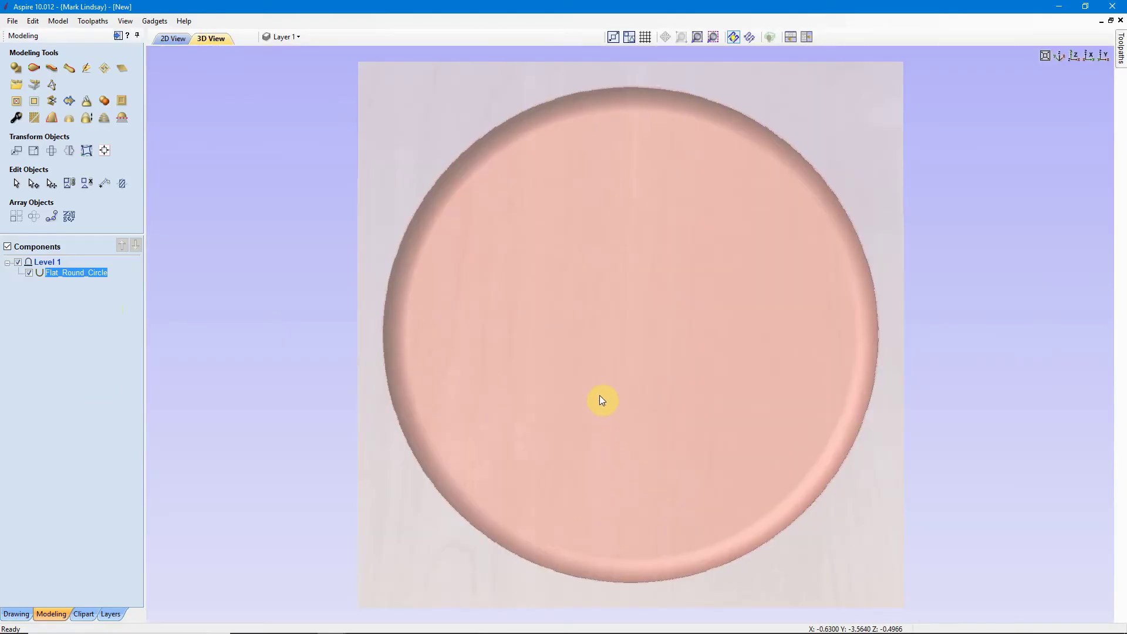
pyautogui.moveTo(600, 396); pyautogui.dragTo(599, 293)
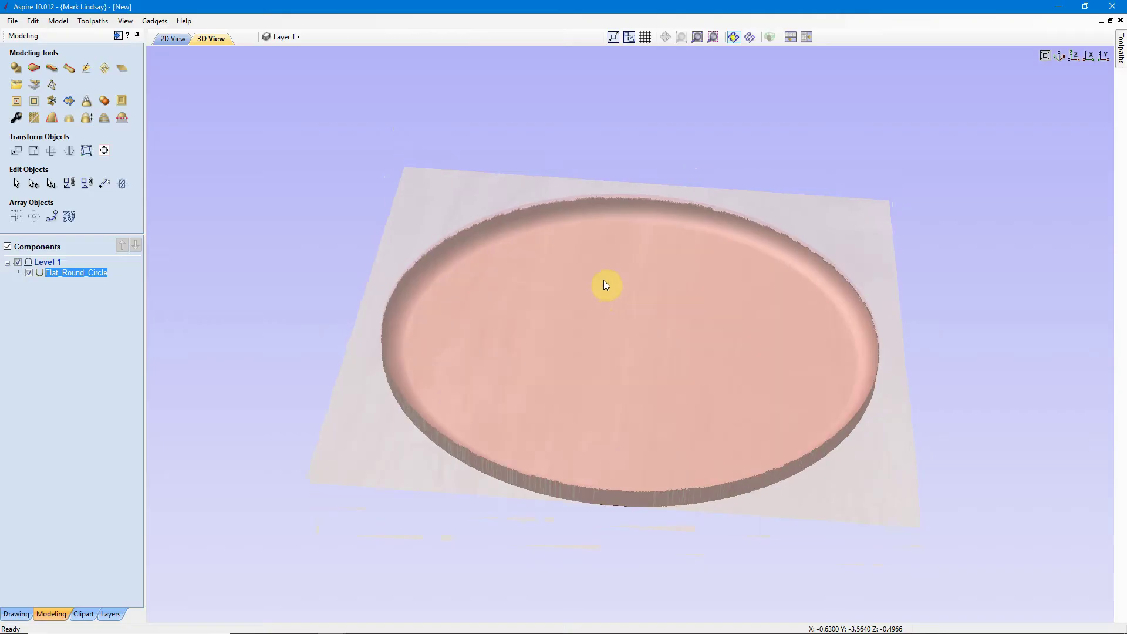
pyautogui.scroll(2, 678, 200)
pyautogui.scroll(3, 674, 194)
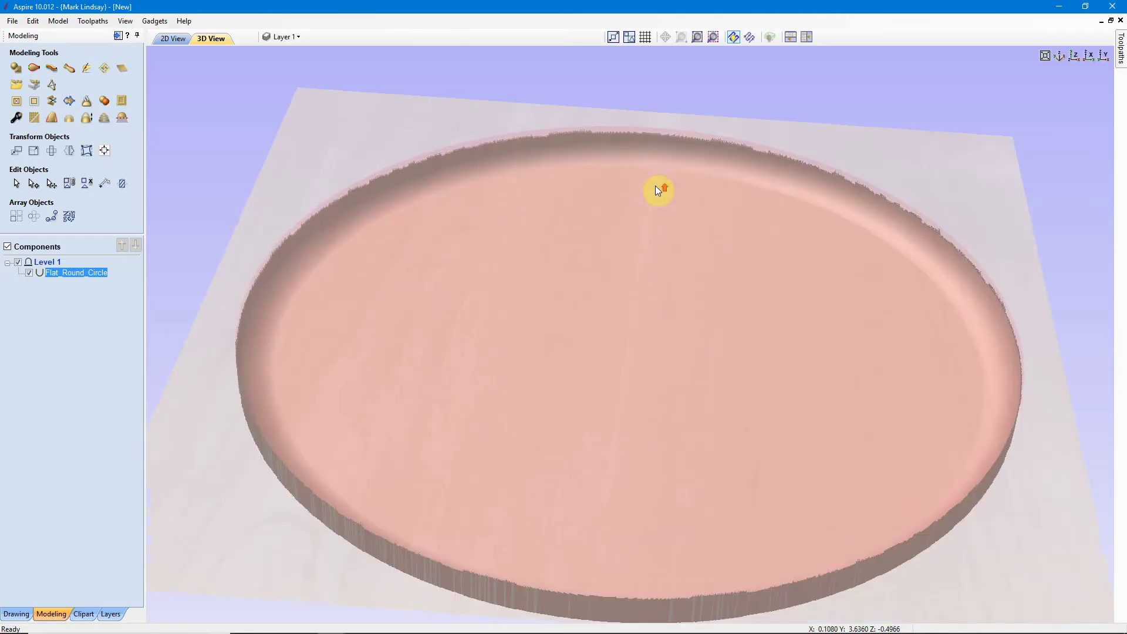
pyautogui.scroll(2, 657, 189)
pyautogui.moveTo(636, 163); pyautogui.dragTo(625, 193)
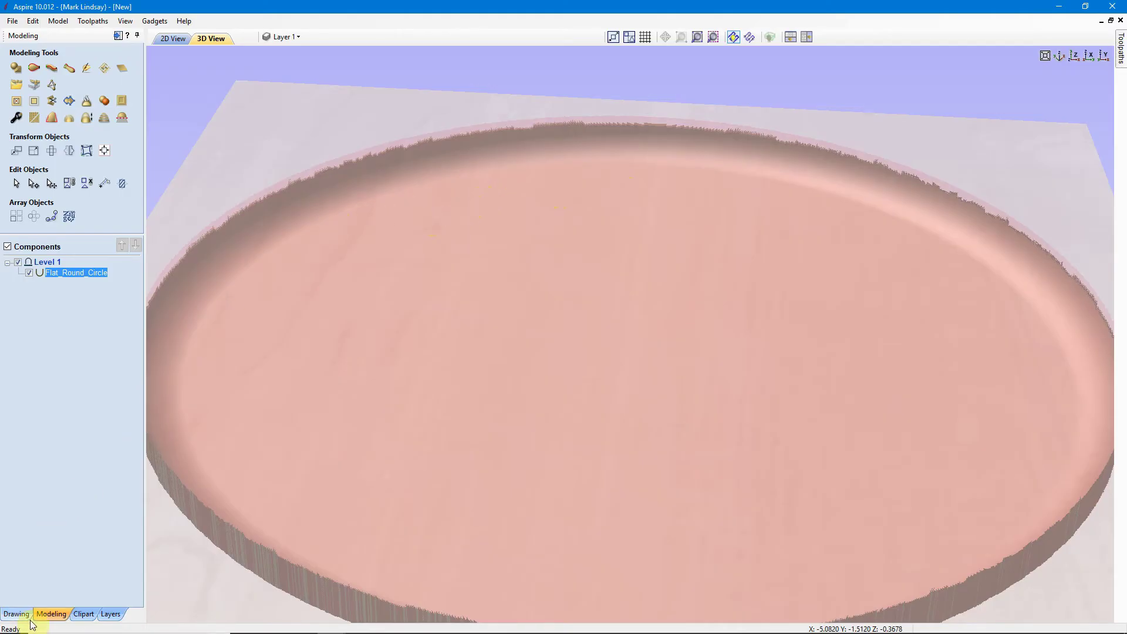
pyautogui.click(13, 615)
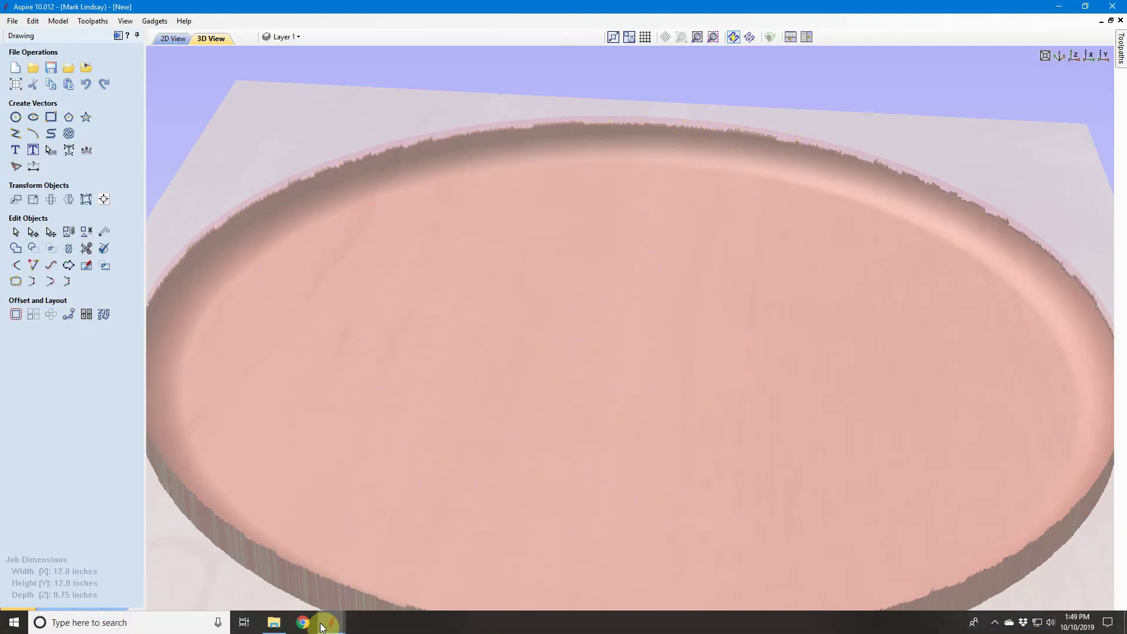
pyautogui.moveTo(331, 623)
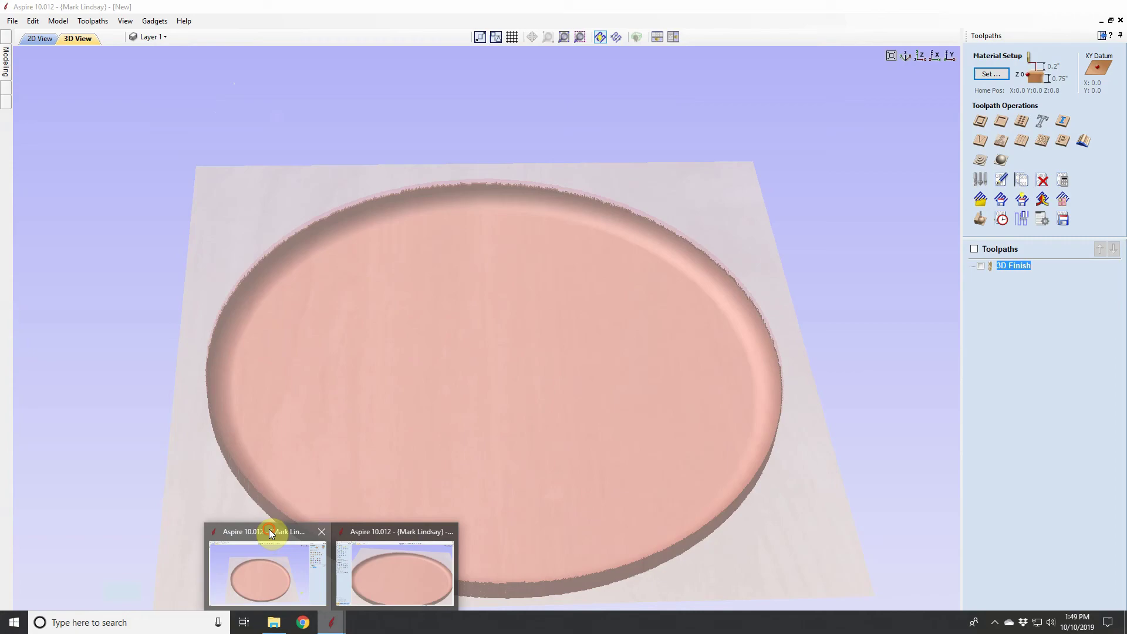
pyautogui.click(268, 529)
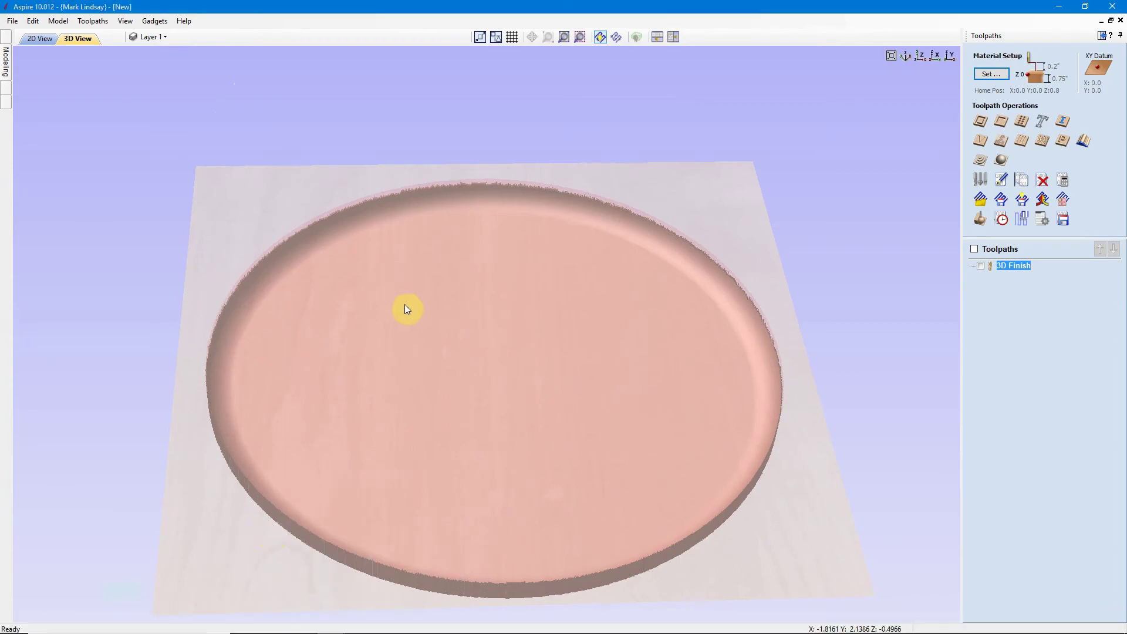
pyautogui.click(981, 221)
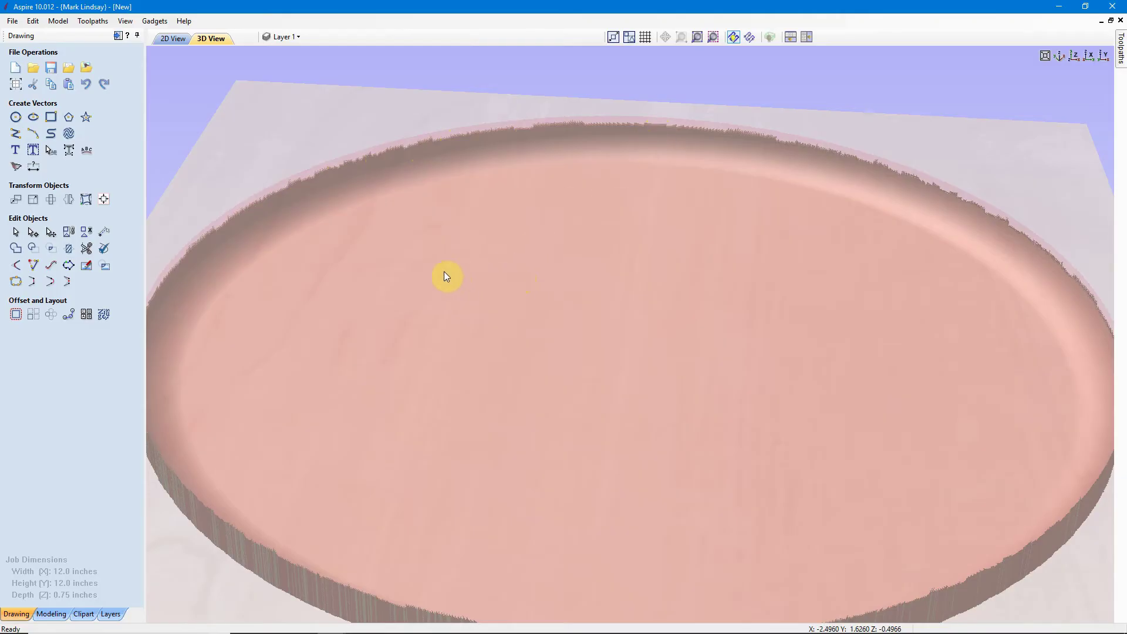
# Restore the Modeling tools panel and view the subtracted 11-inch dish from the top (Z) view.
pyautogui.click(49, 614)
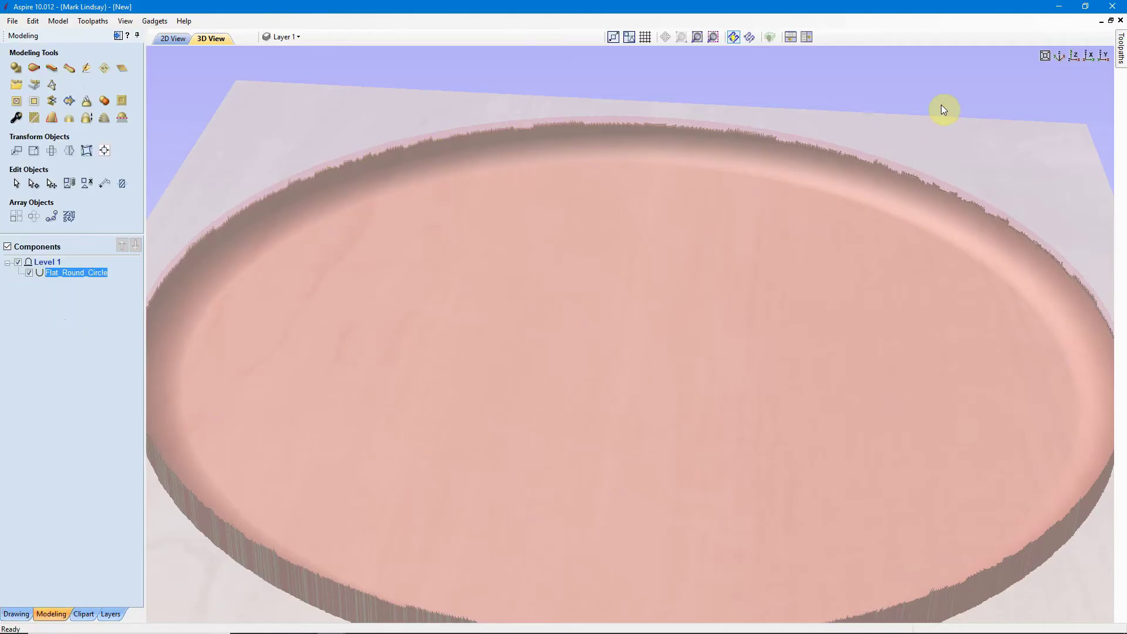
pyautogui.click(1072, 57)
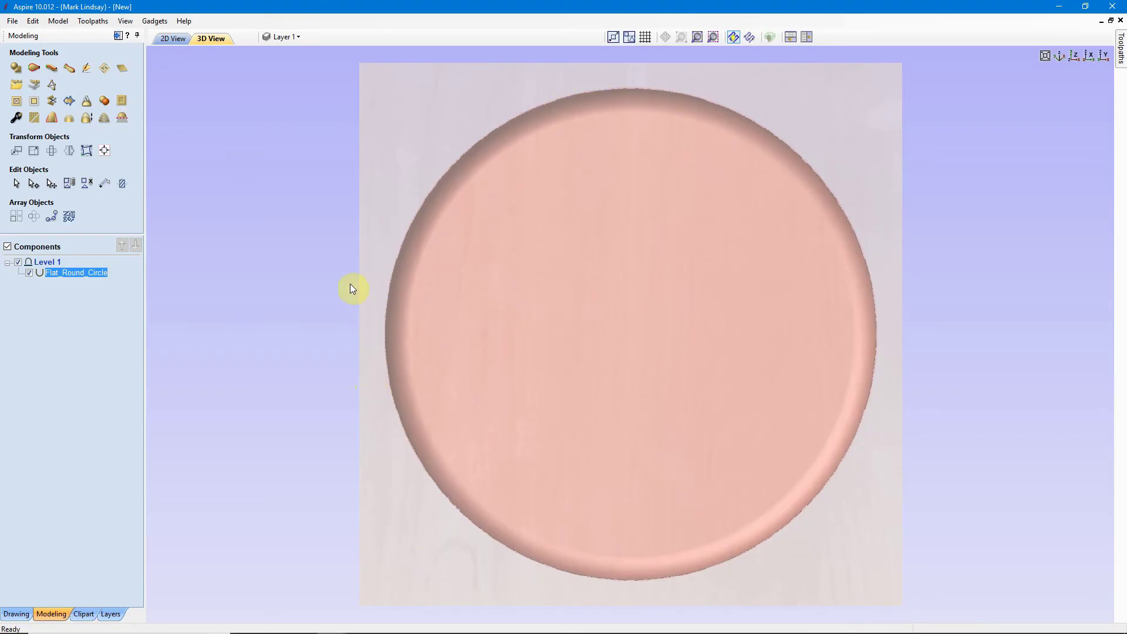
# Add a Zero Plane covering the model, then orbit and zoom to inspect the dish pocket in the board.
pyautogui.click(122, 71)
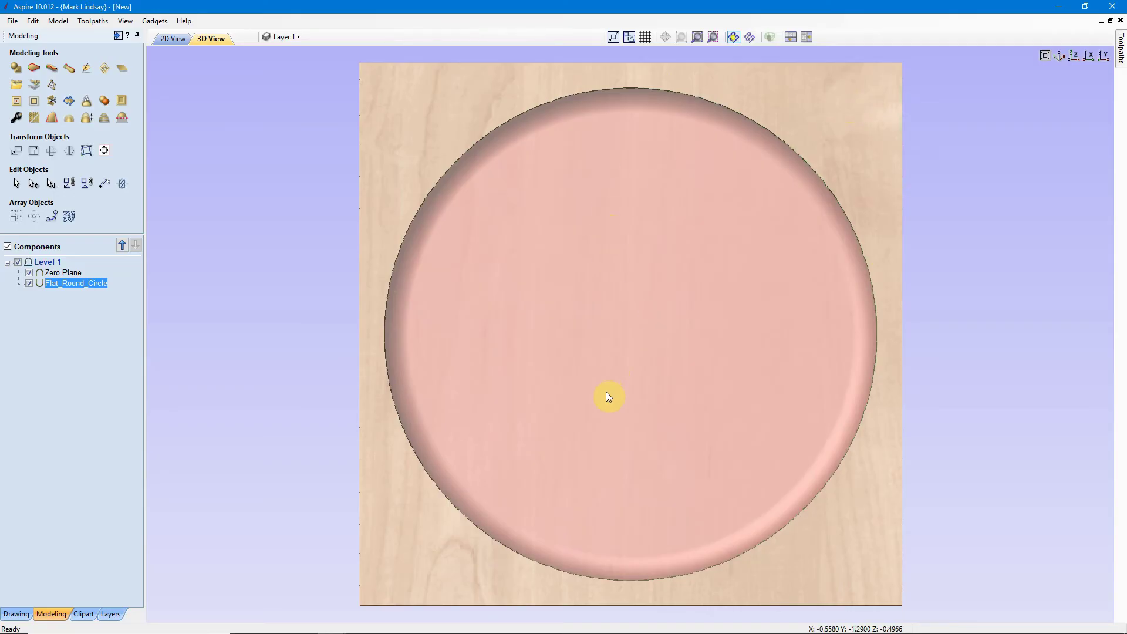
pyautogui.moveTo(617, 436); pyautogui.dragTo(635, 238)
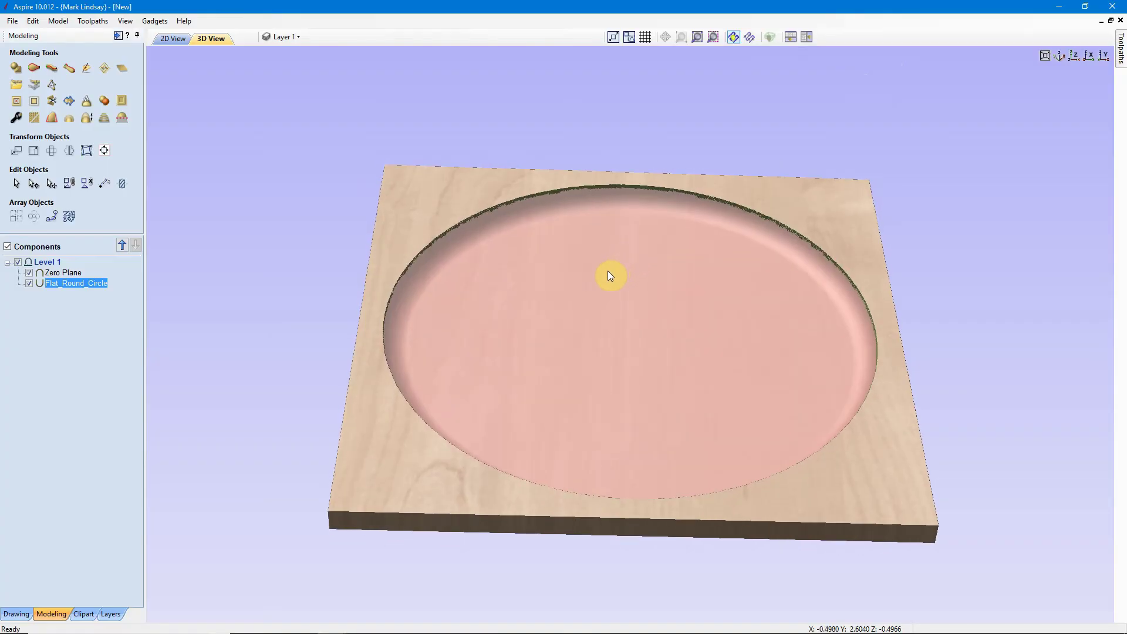
pyautogui.scroll(1, 636, 175)
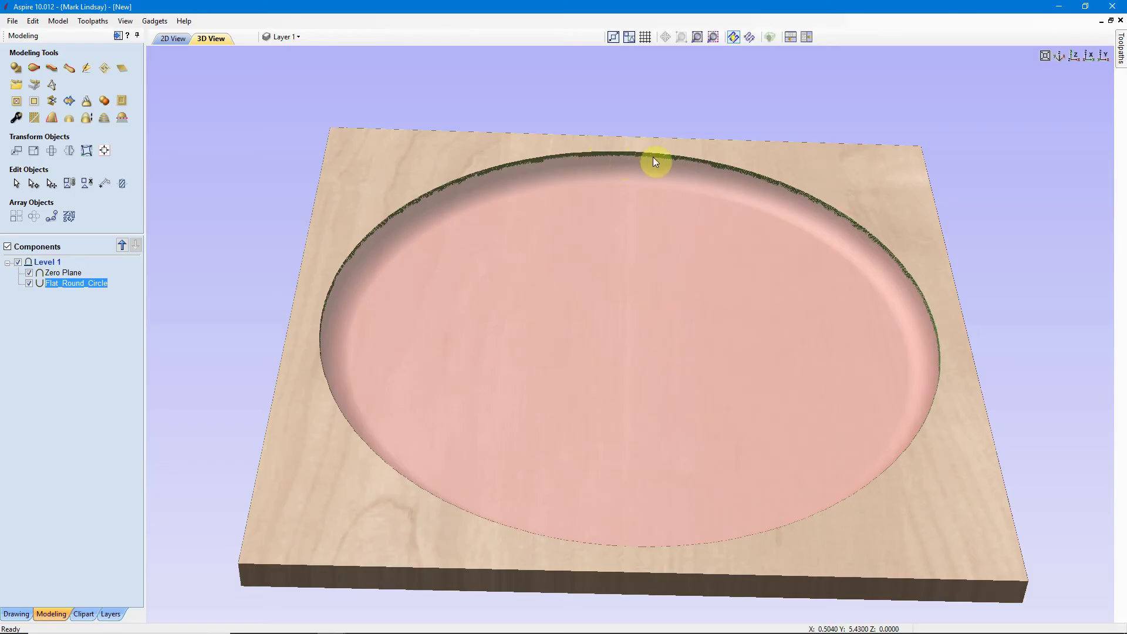
pyautogui.click(652, 141)
pyautogui.scroll(1, 652, 141)
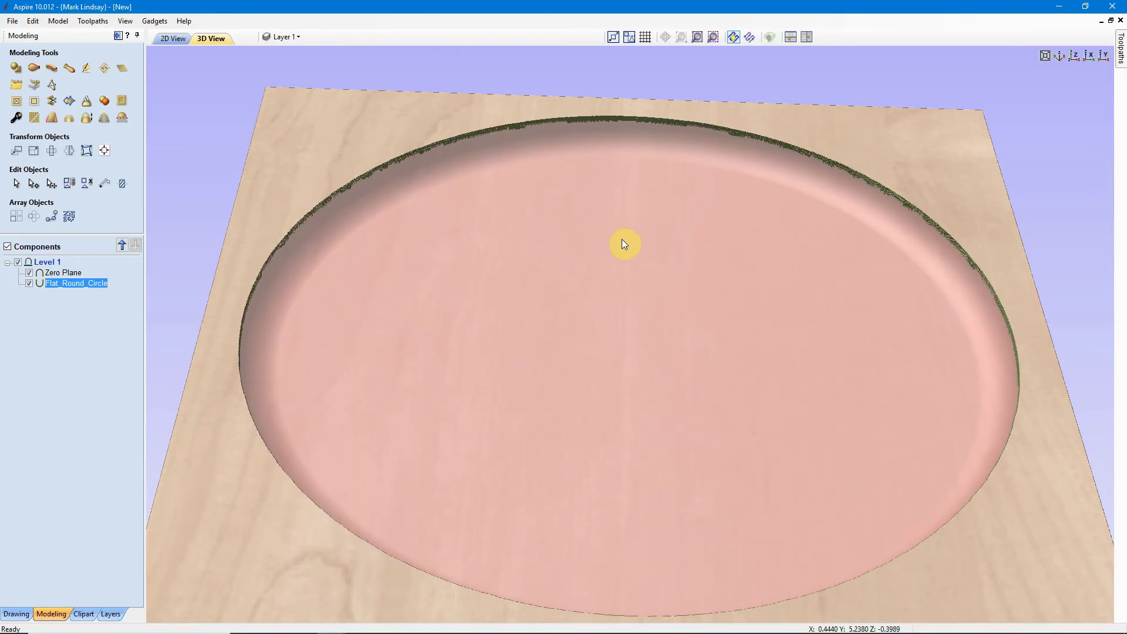
pyautogui.scroll(1, 622, 239)
pyautogui.scroll(1, 620, 196)
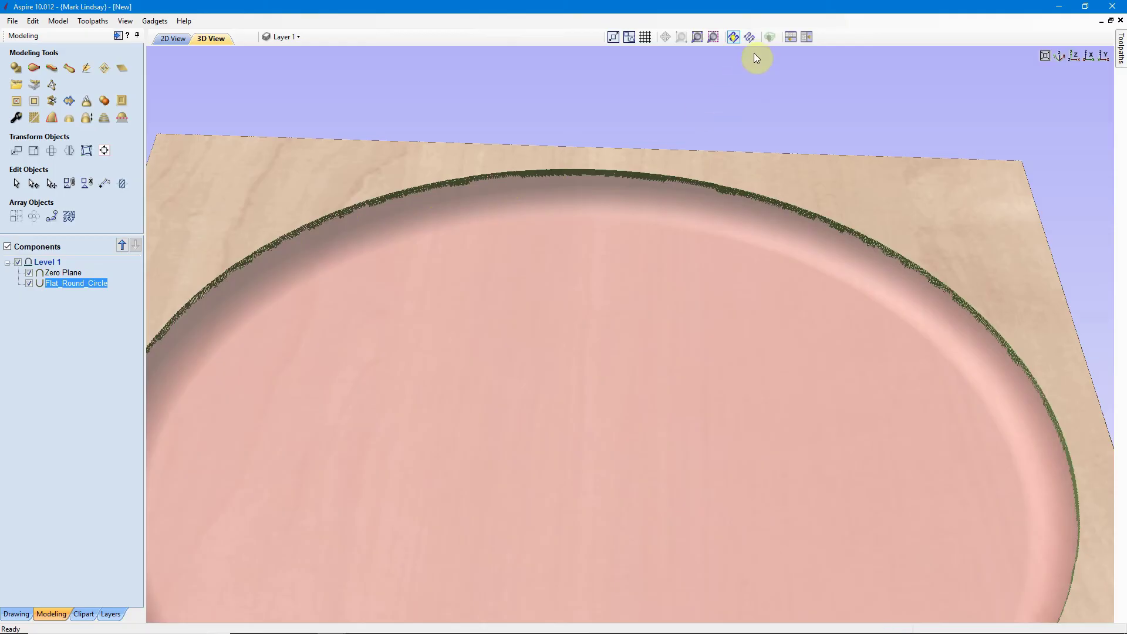
# Show the top 2D View with the Toolpaths panel open and the dish's circle vector selected.
pyautogui.click(1071, 57)
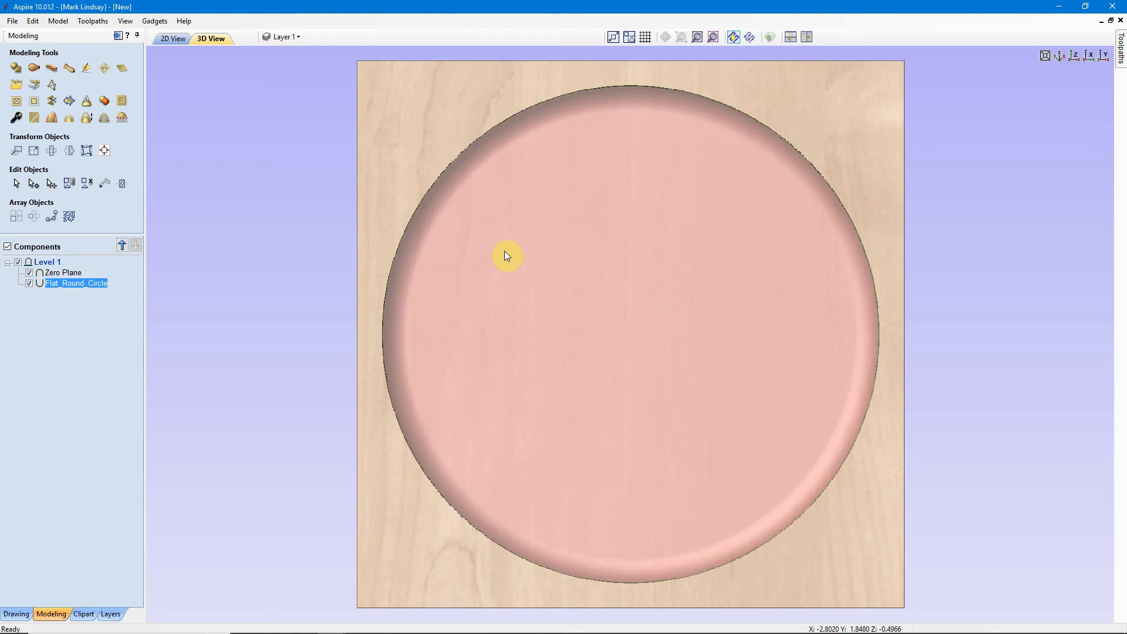
pyautogui.click(174, 39)
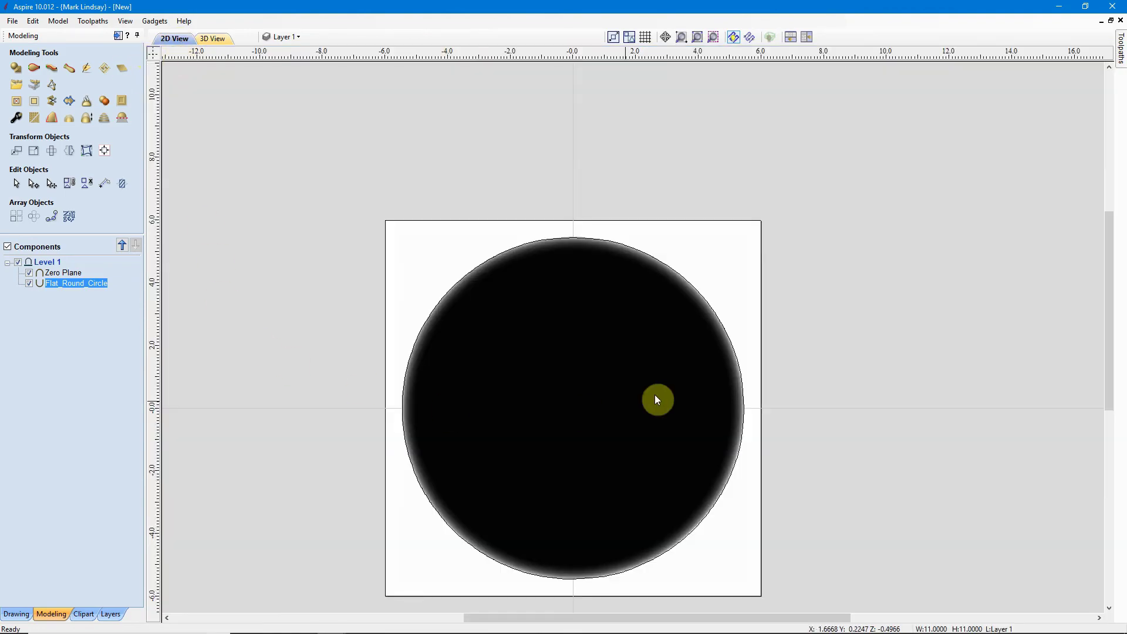
pyautogui.click(118, 36)
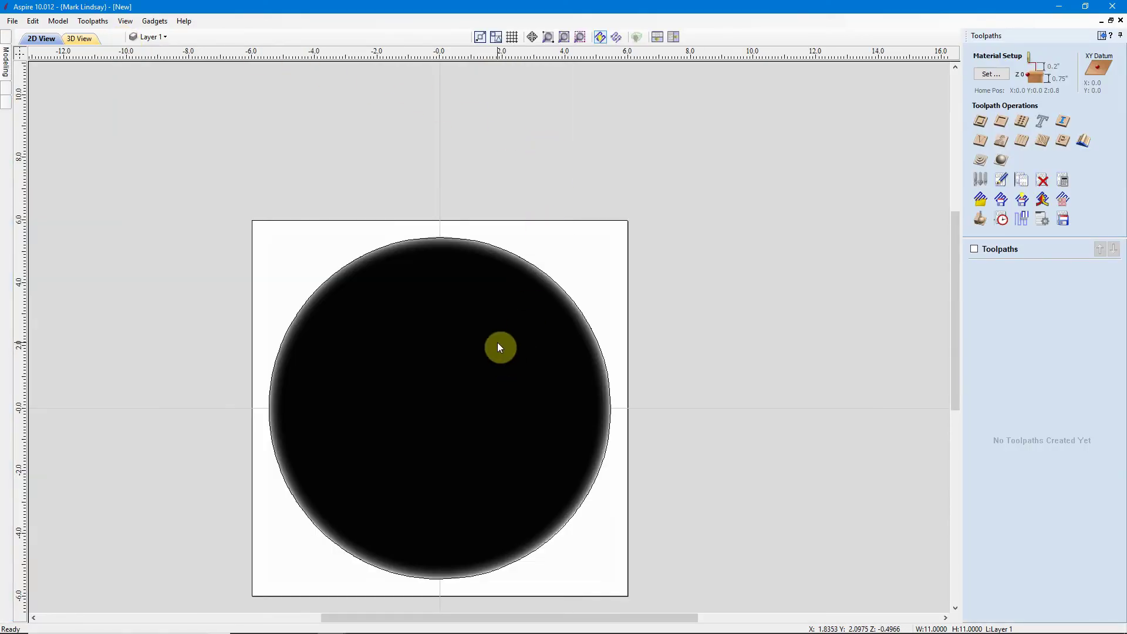
pyautogui.click(577, 306)
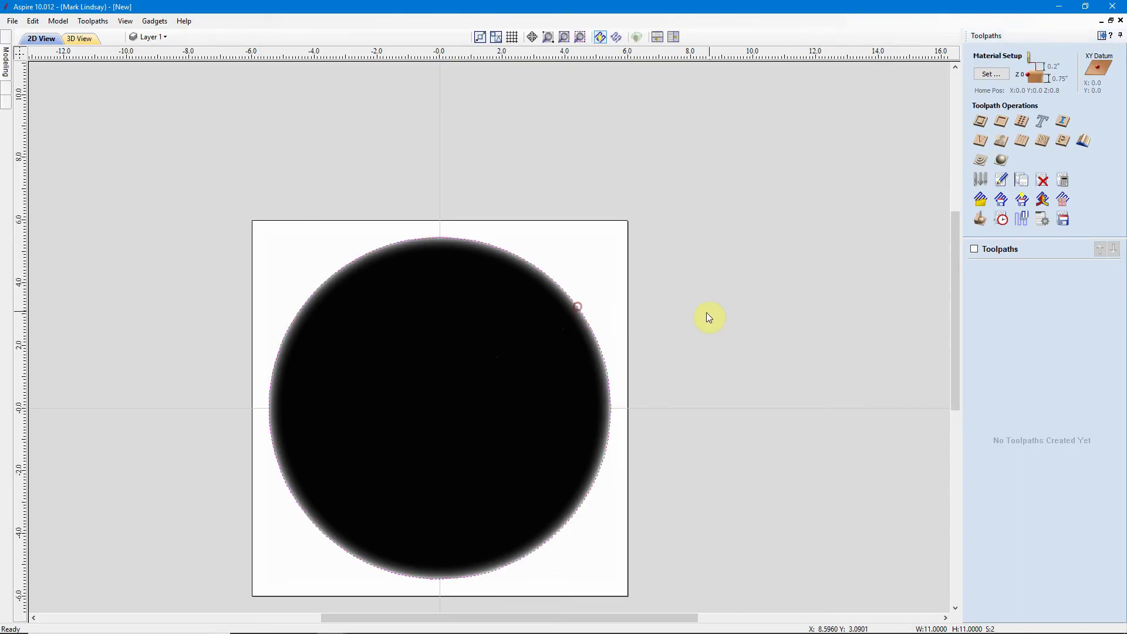
# Calculate a Ball Nose 0.25" Offset 3D finish toolpath named '3D Finish' for the dish outline.
pyautogui.click(1001, 160)
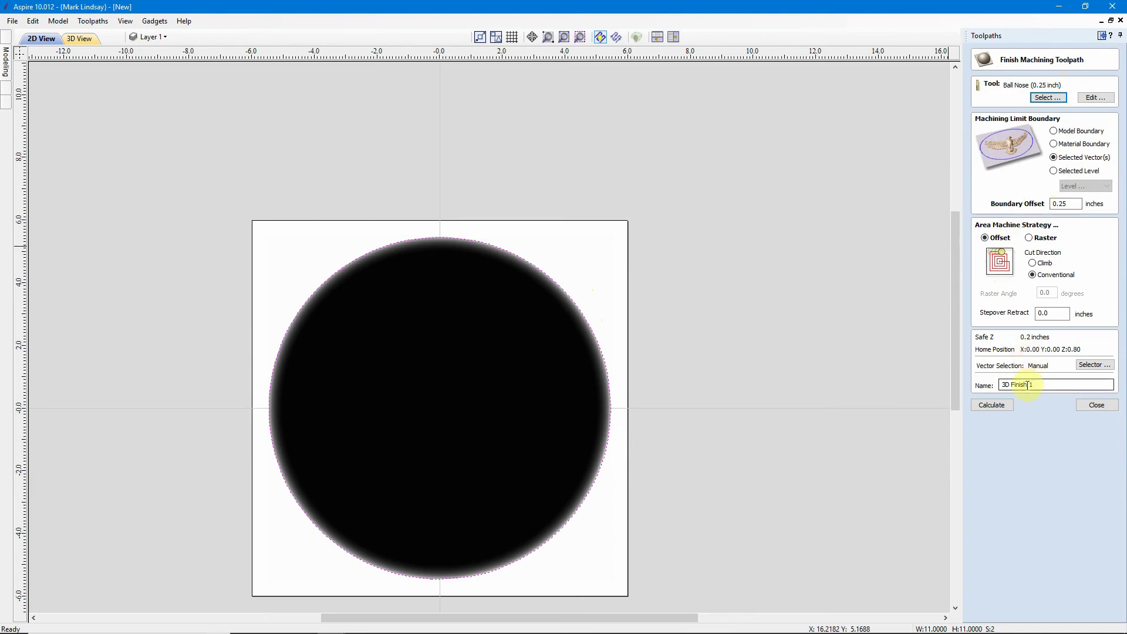
pyautogui.doubleClick(1060, 385)
pyautogui.press('BackSpace')
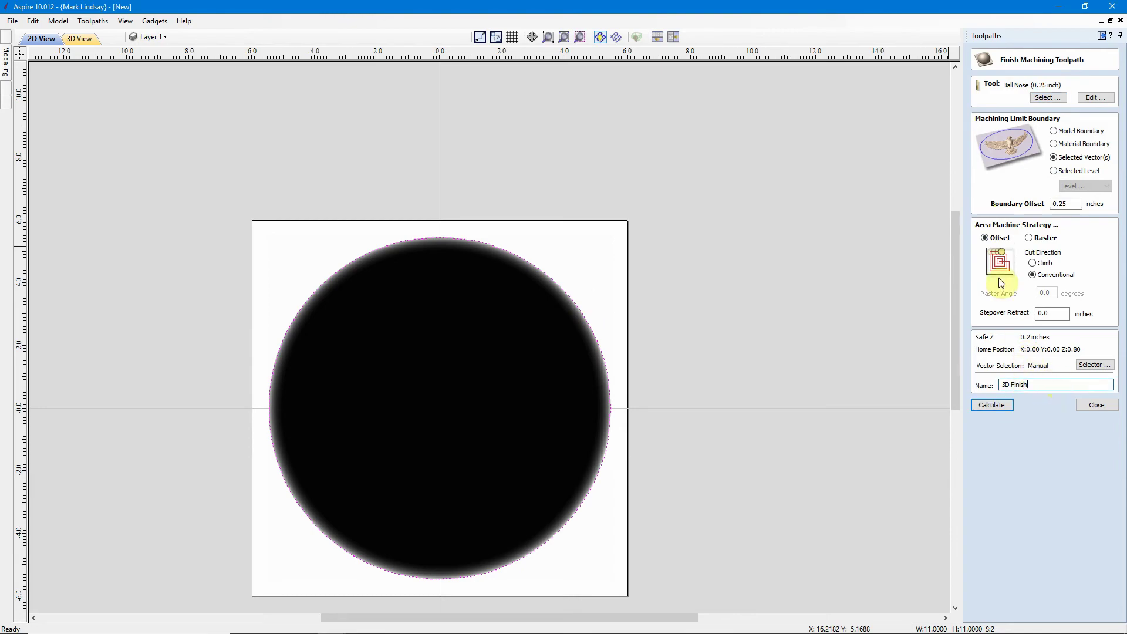
pyautogui.click(1000, 409)
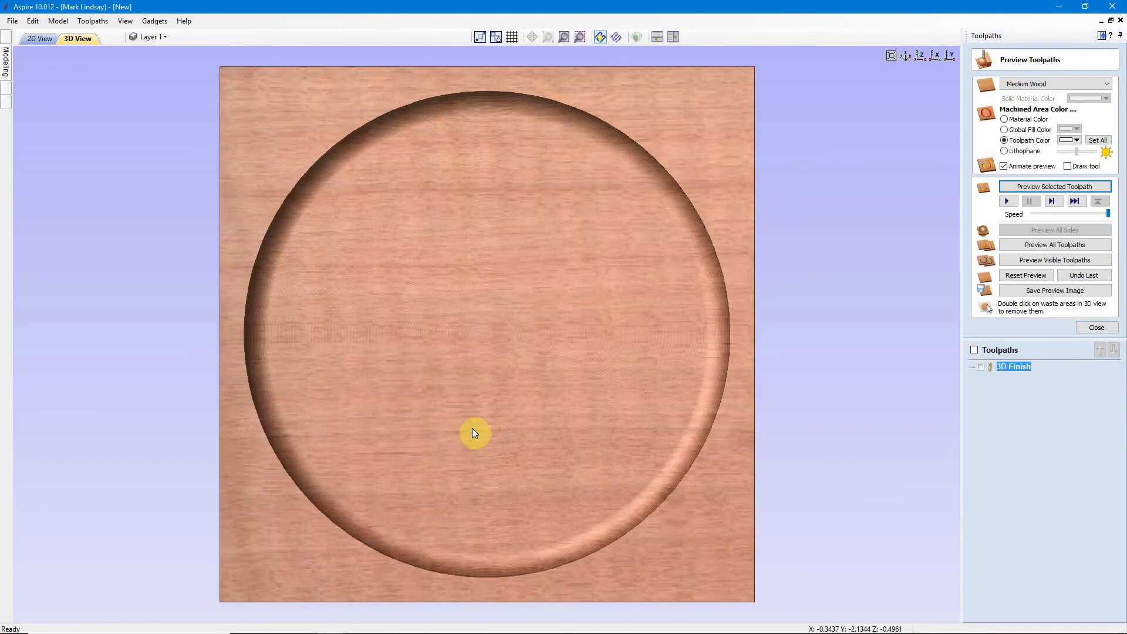
# Orbit and zoom the 3D Finish preview to check the dish's smooth rim in the board.
pyautogui.moveTo(471, 424); pyautogui.dragTo(461, 394)
pyautogui.moveTo(476, 324); pyautogui.dragTo(481, 273)
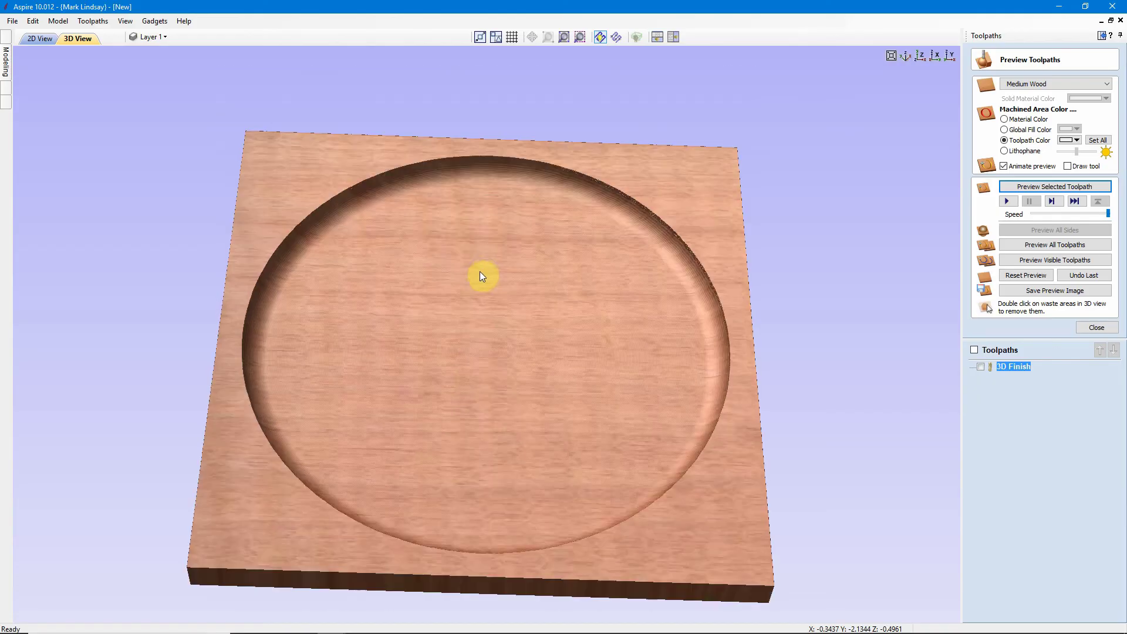
pyautogui.moveTo(480, 423)
pyautogui.mouseDown()
pyautogui.moveTo(470, 109)
pyautogui.moveTo(477, 167)
pyautogui.mouseUp()
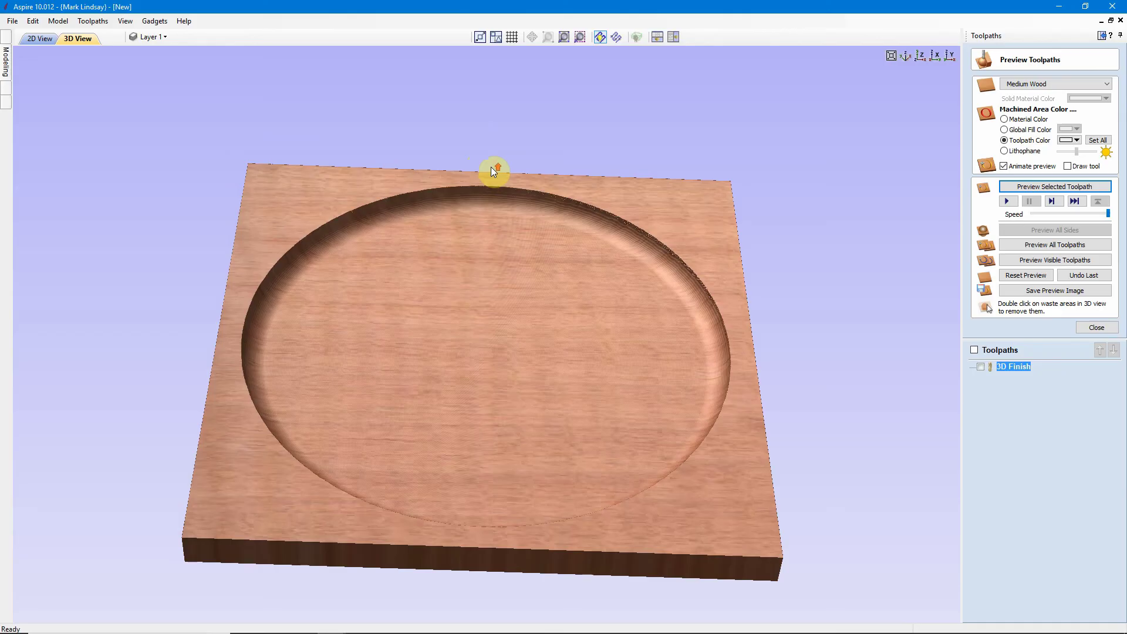
pyautogui.scroll(5, 499, 148)
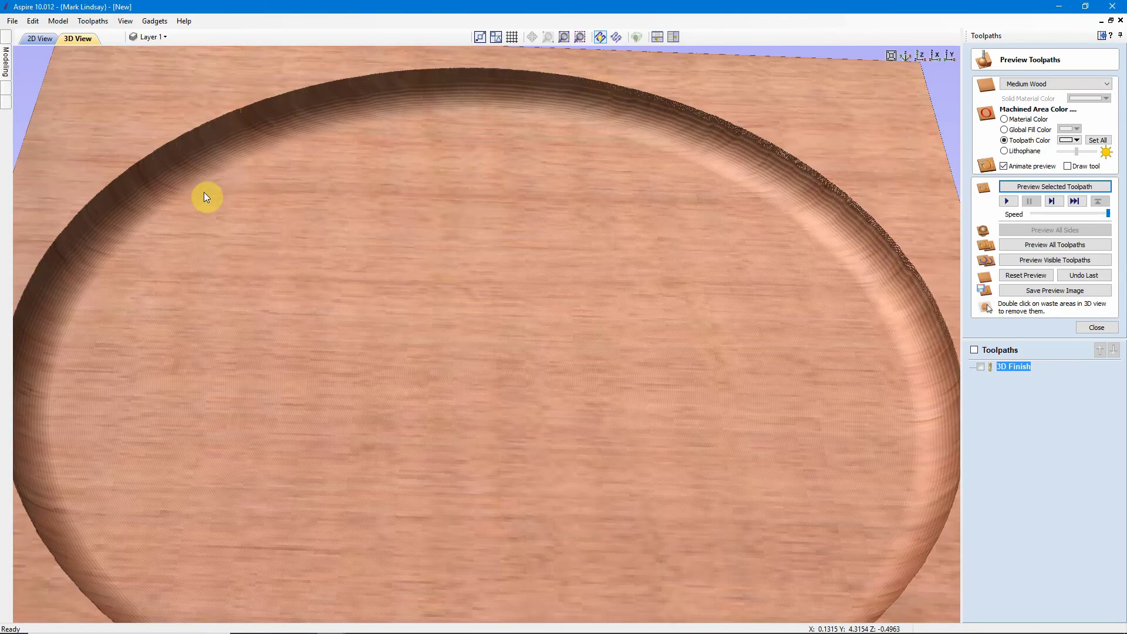
pyautogui.scroll(-1, 194, 198)
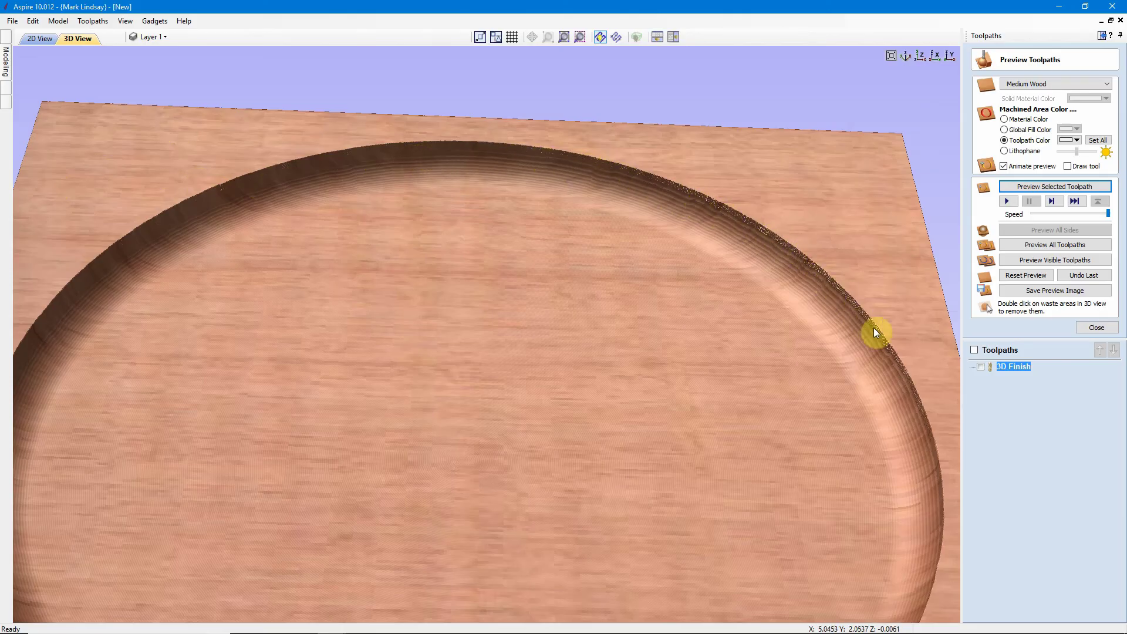
pyautogui.scroll(-1, 466, 265)
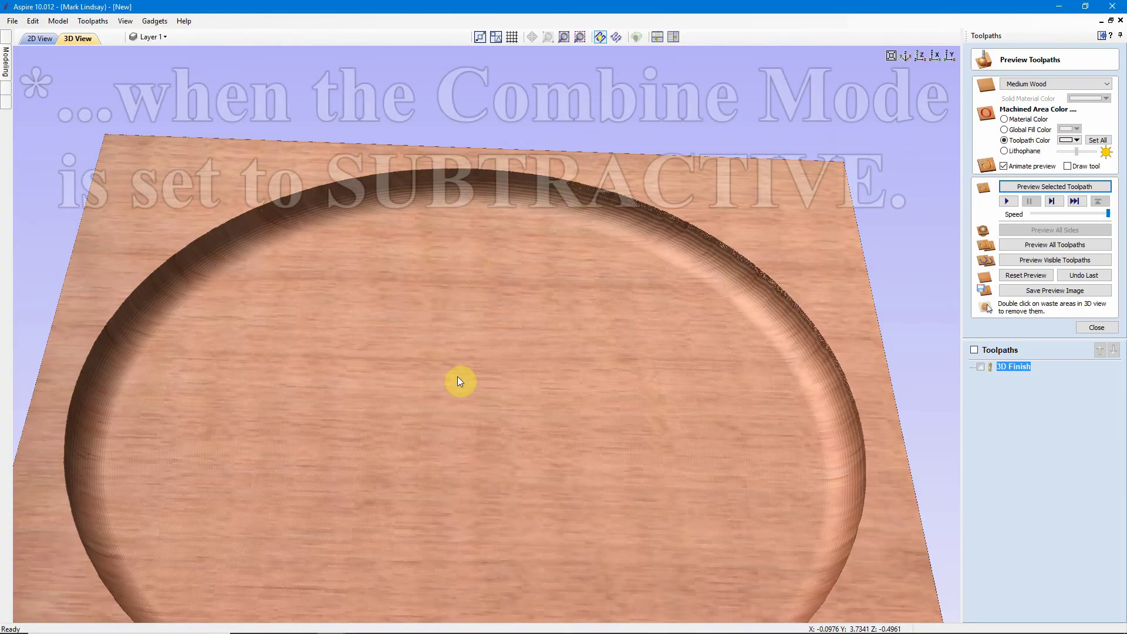
pyautogui.scroll(-2, 458, 378)
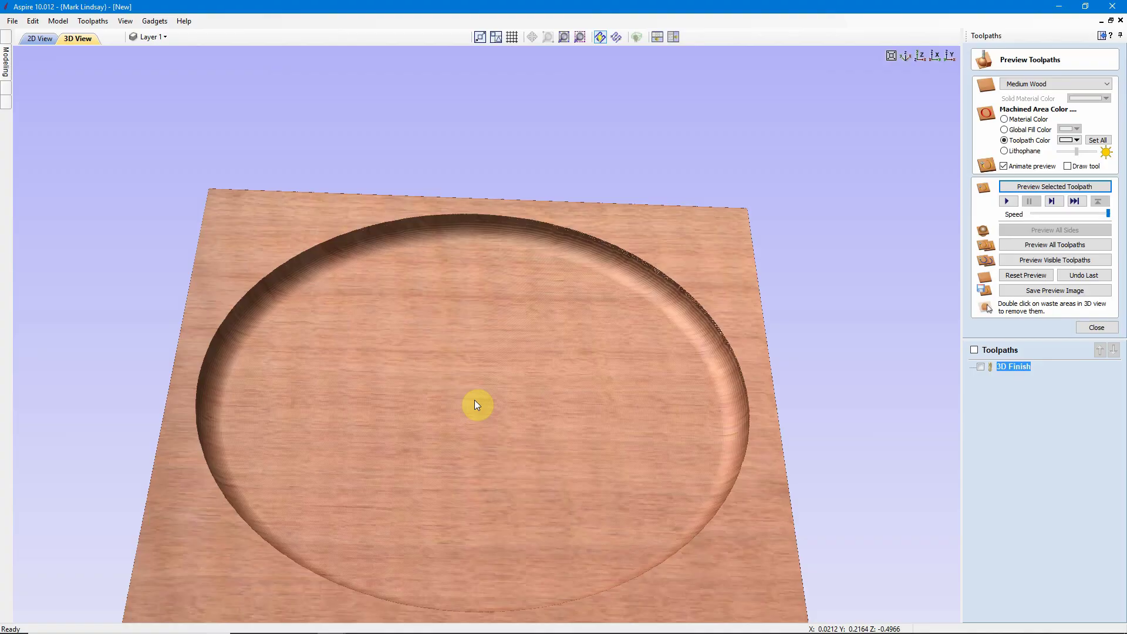
pyautogui.scroll(-2, 475, 400)
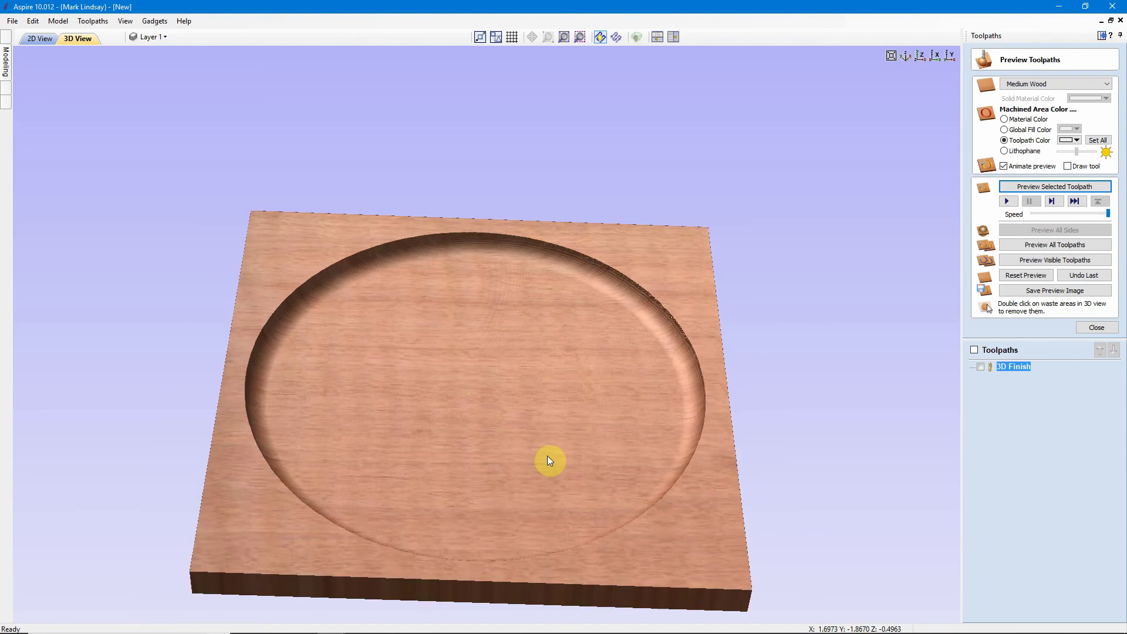
pyautogui.moveTo(549, 460); pyautogui.dragTo(469, 413)
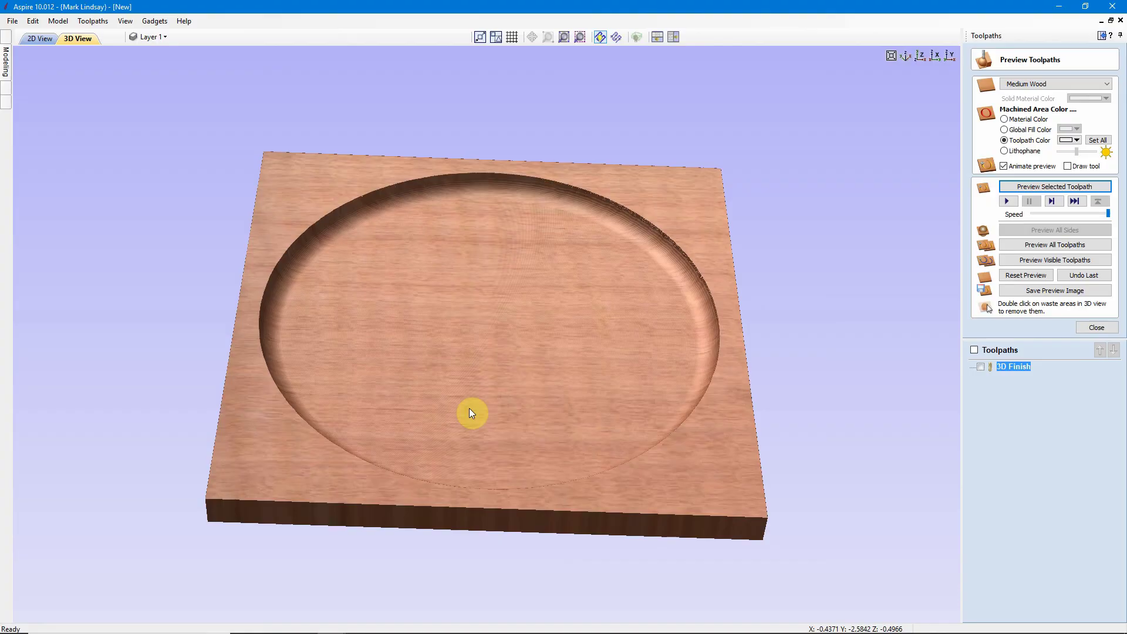